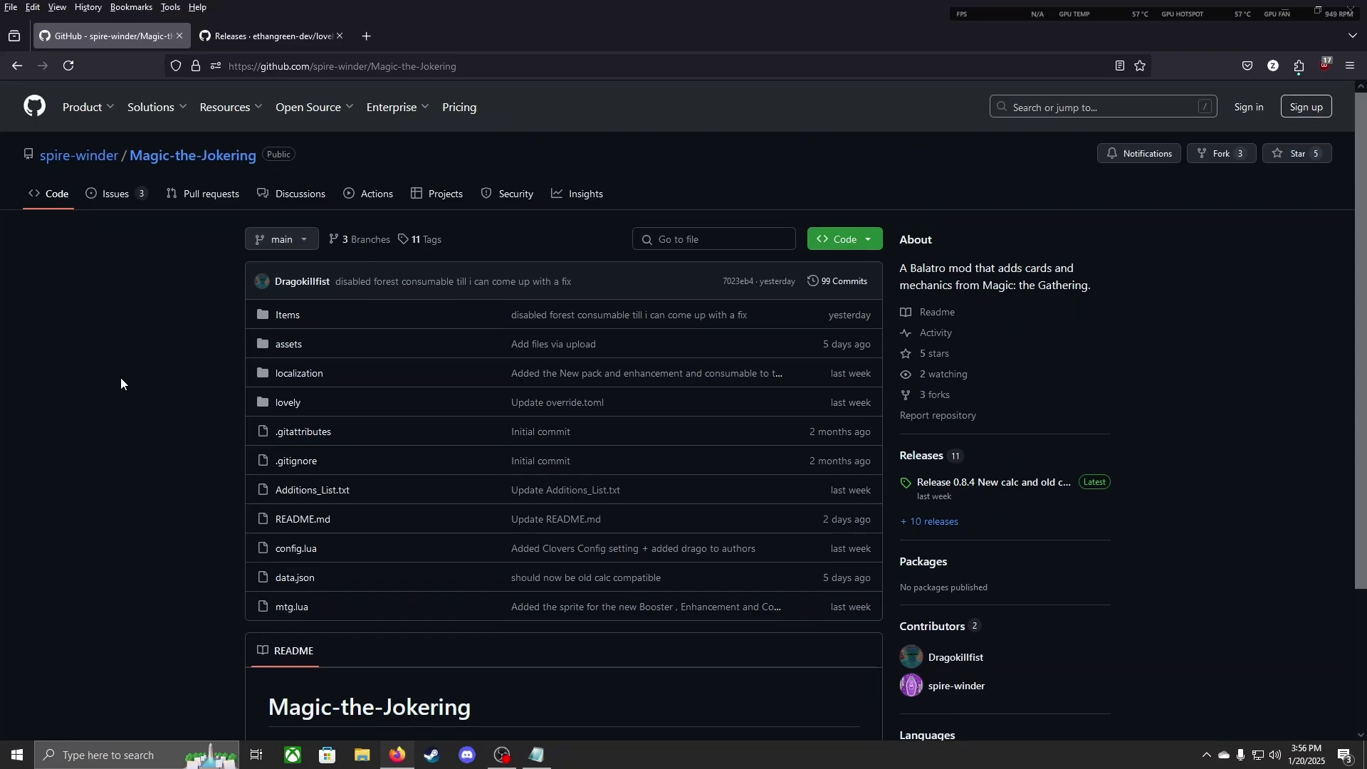
pyautogui.scroll(-3, 204, 470)
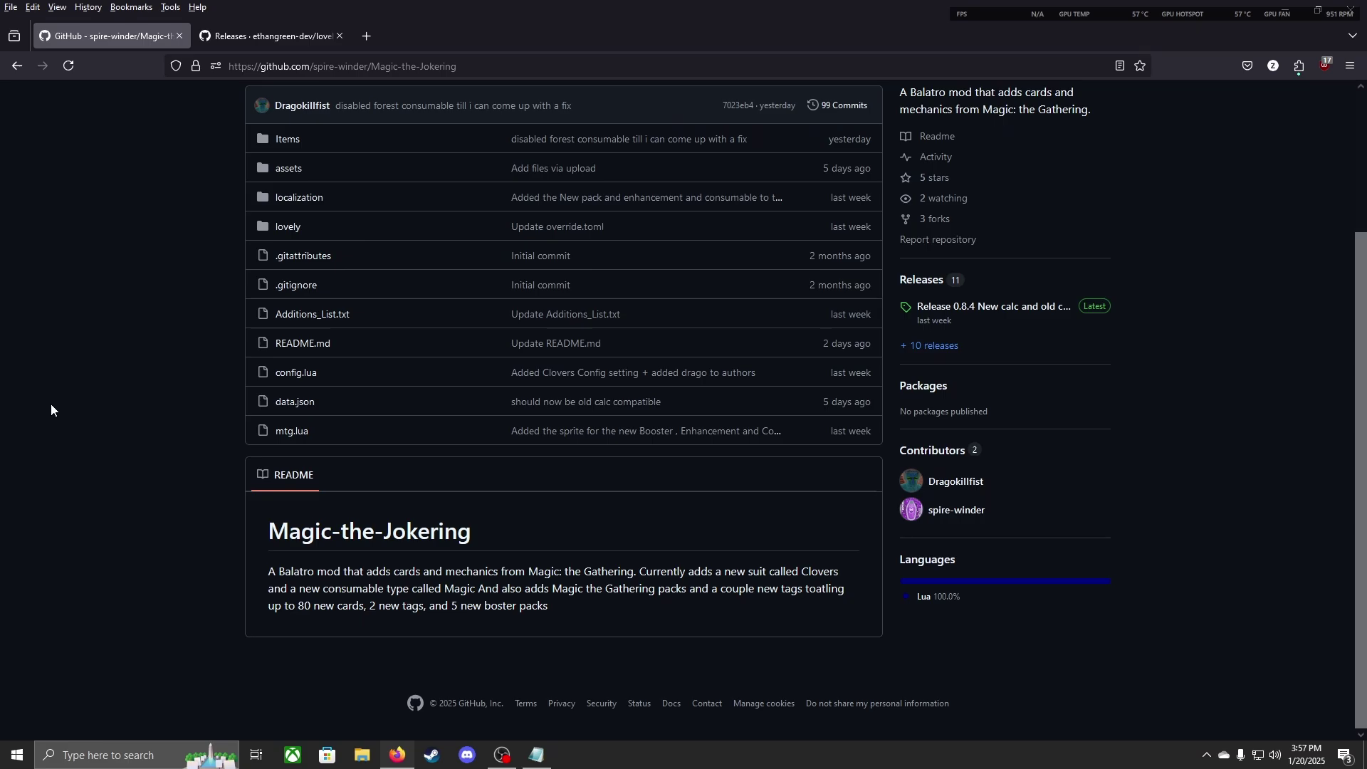
# - Download the lovely-injector v0.7.0 Windows msvc zip from Releases to the Desktop
pyautogui.click(260, 37)
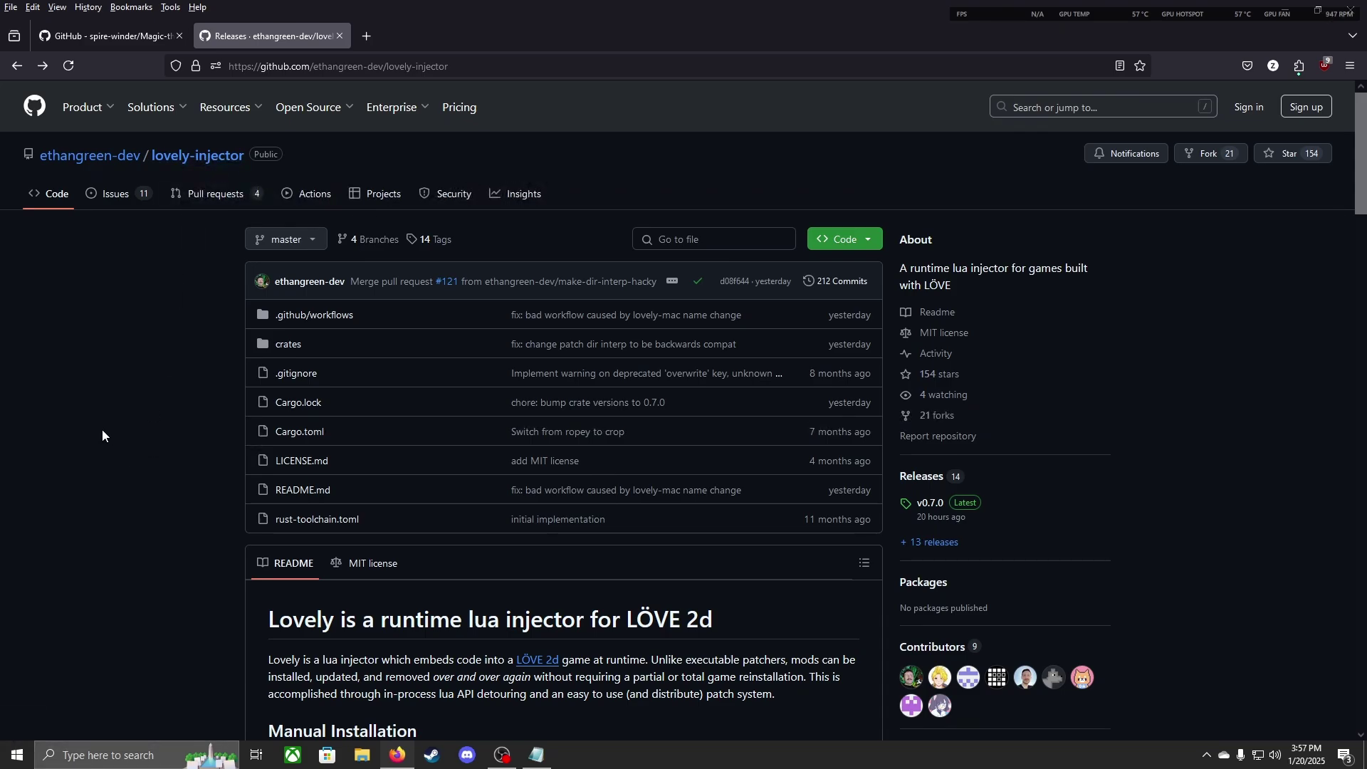
pyautogui.click(925, 480)
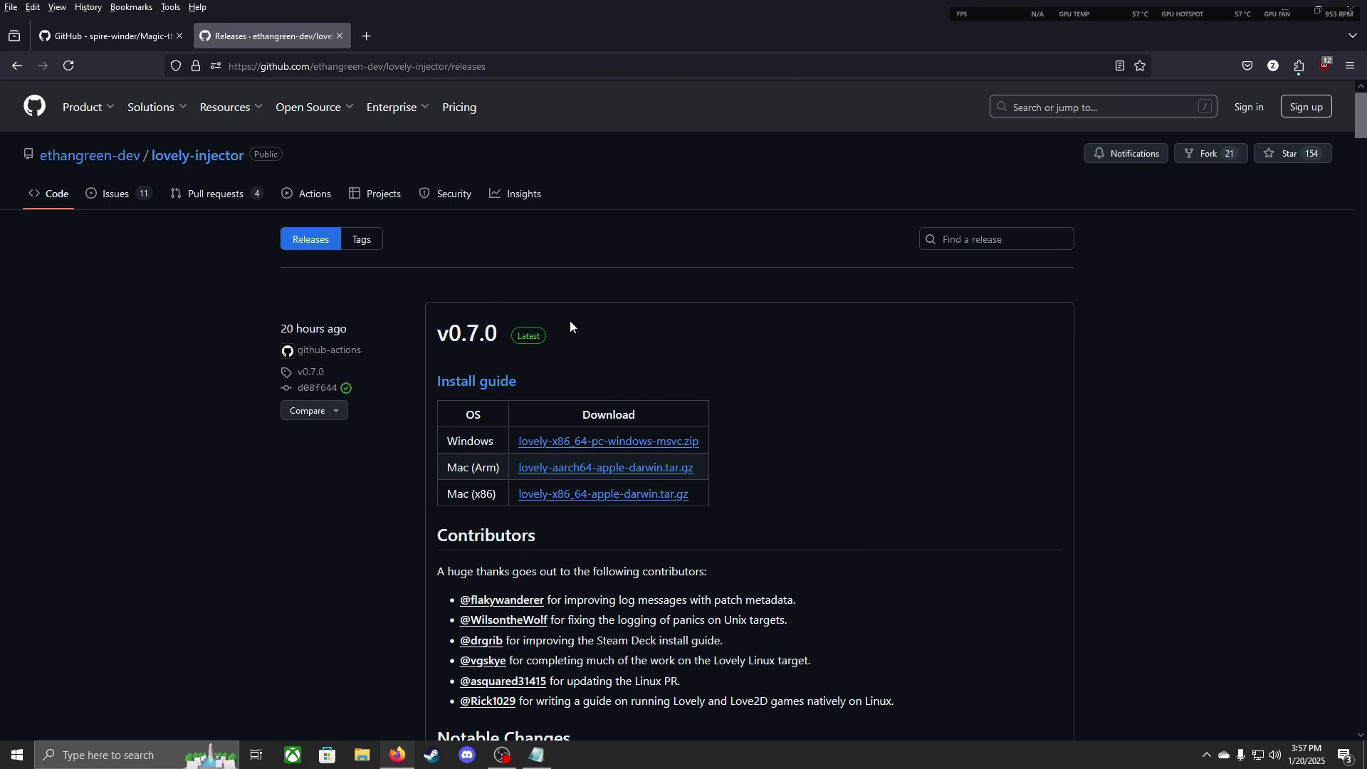
pyautogui.scroll(-3, 834, 364)
pyautogui.scroll(1, 816, 396)
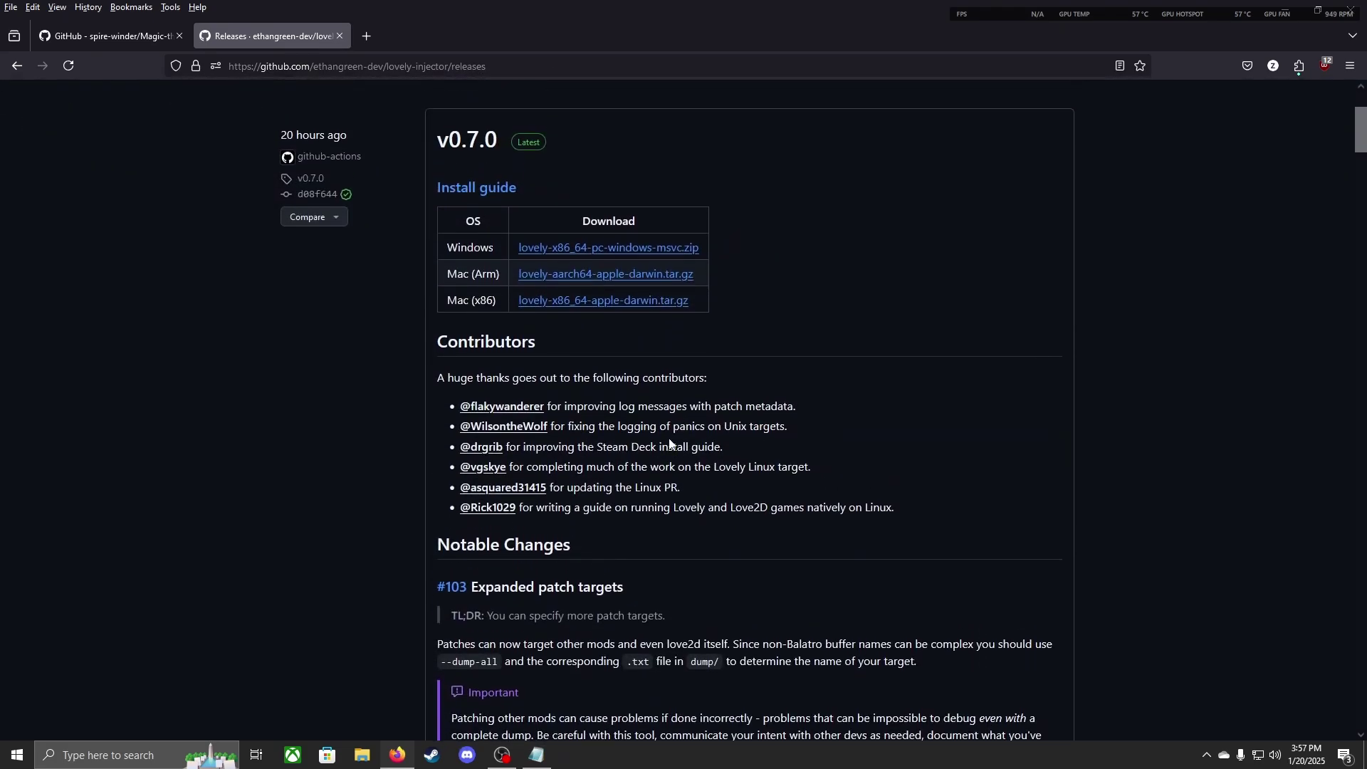
pyautogui.scroll(1, 826, 477)
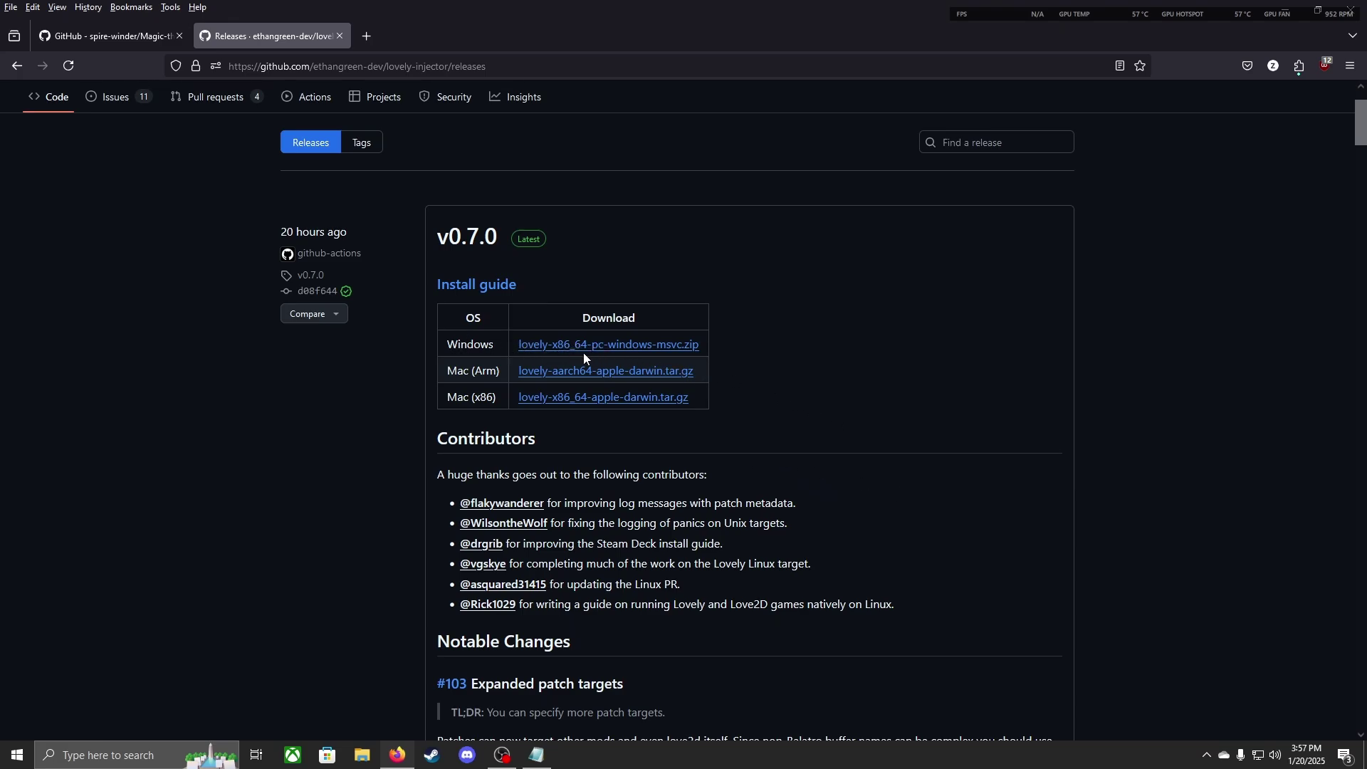
pyautogui.click(660, 346)
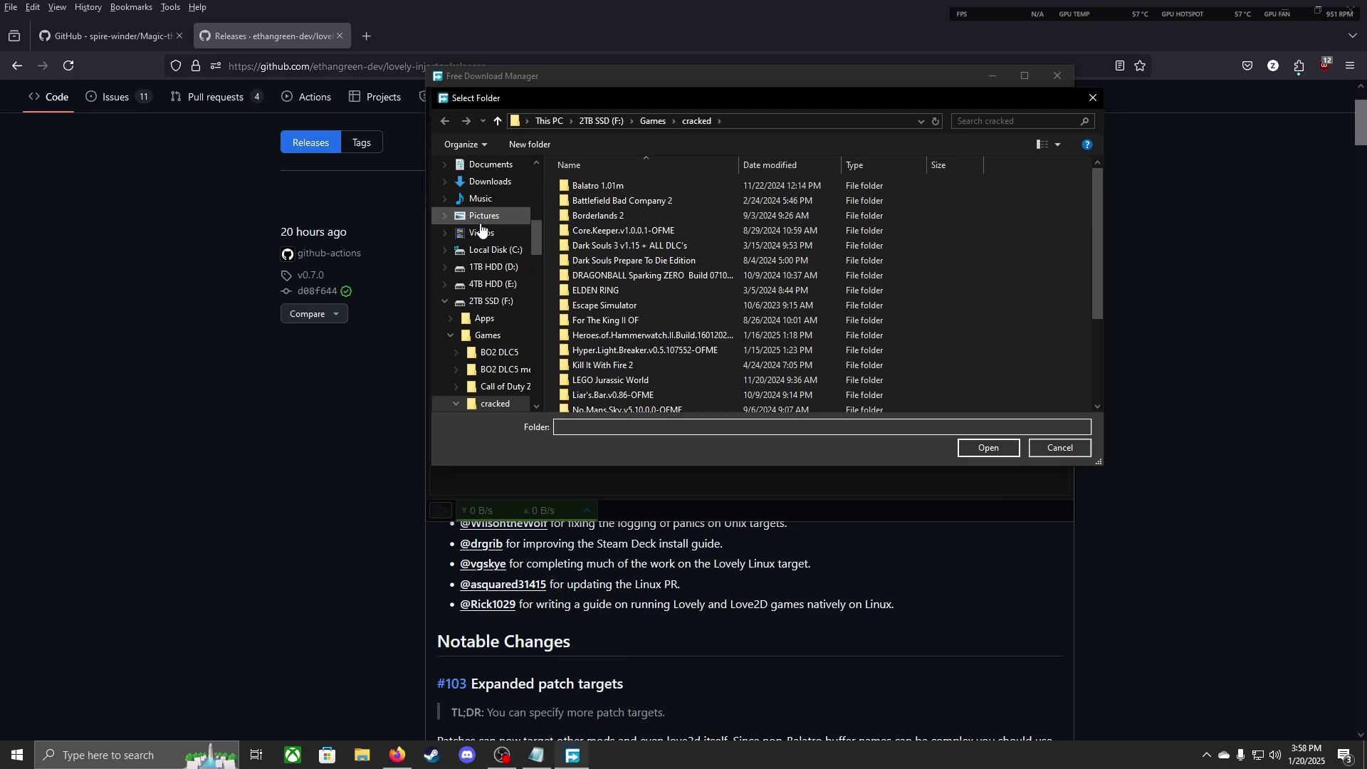
pyautogui.scroll(3, 480, 229)
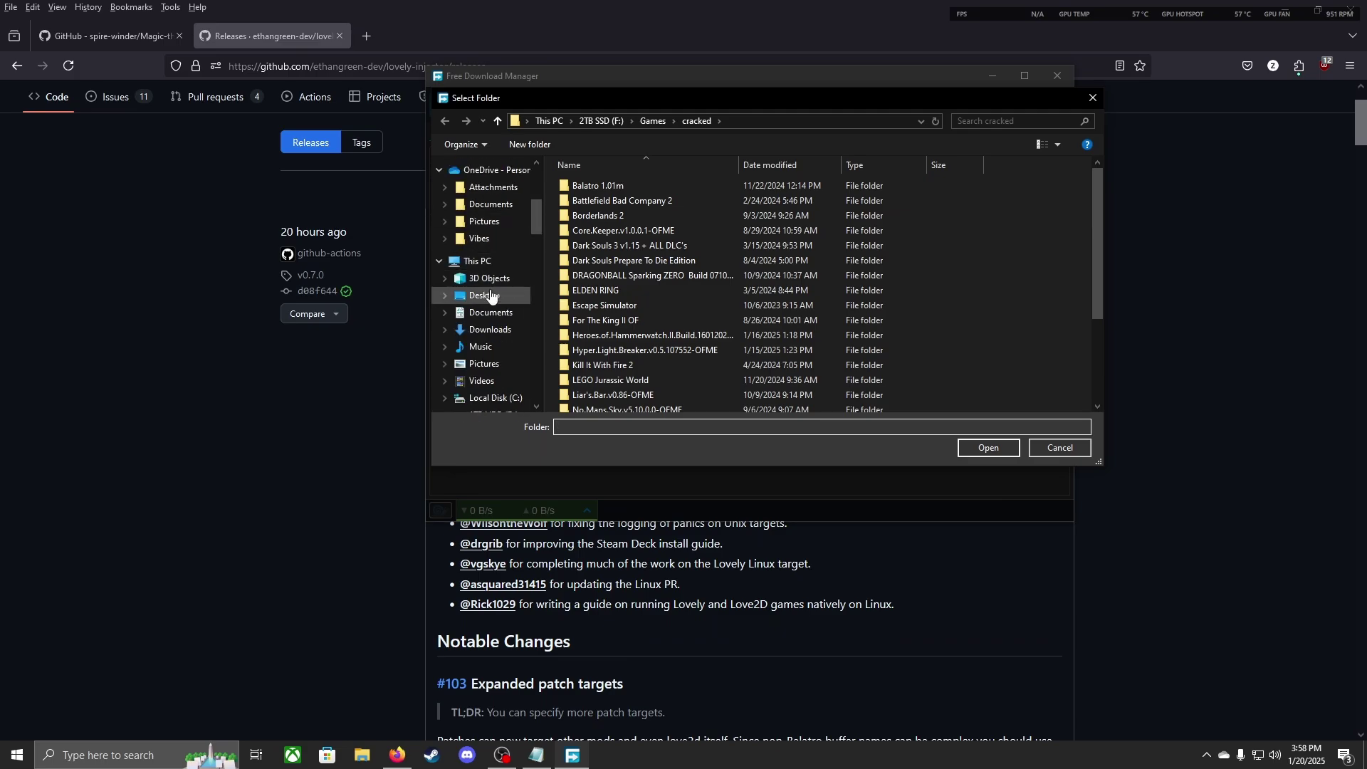
pyautogui.click(490, 297)
pyautogui.click(988, 447)
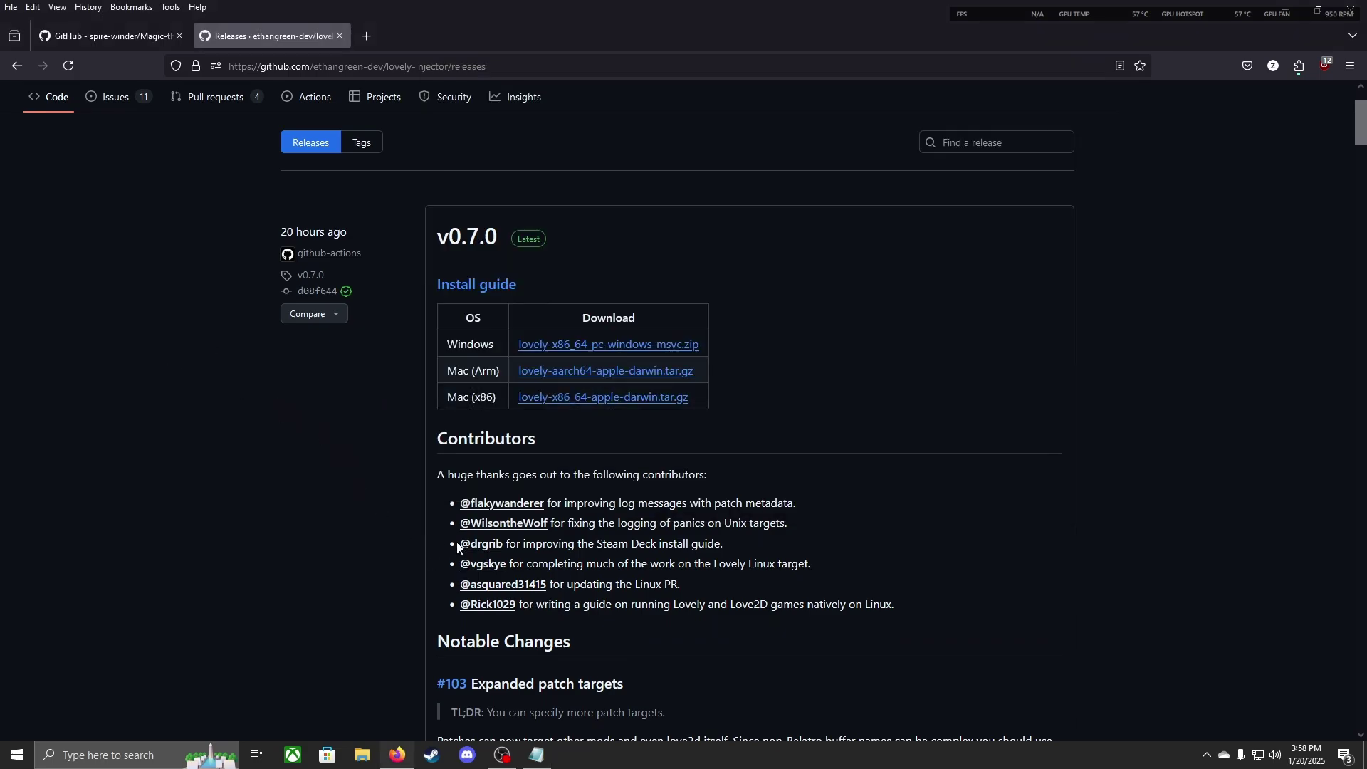
# - Download Magic-the-Jokering-main.zip from Release 0.8.4, then close Free Download Manager
pyautogui.click(112, 35)
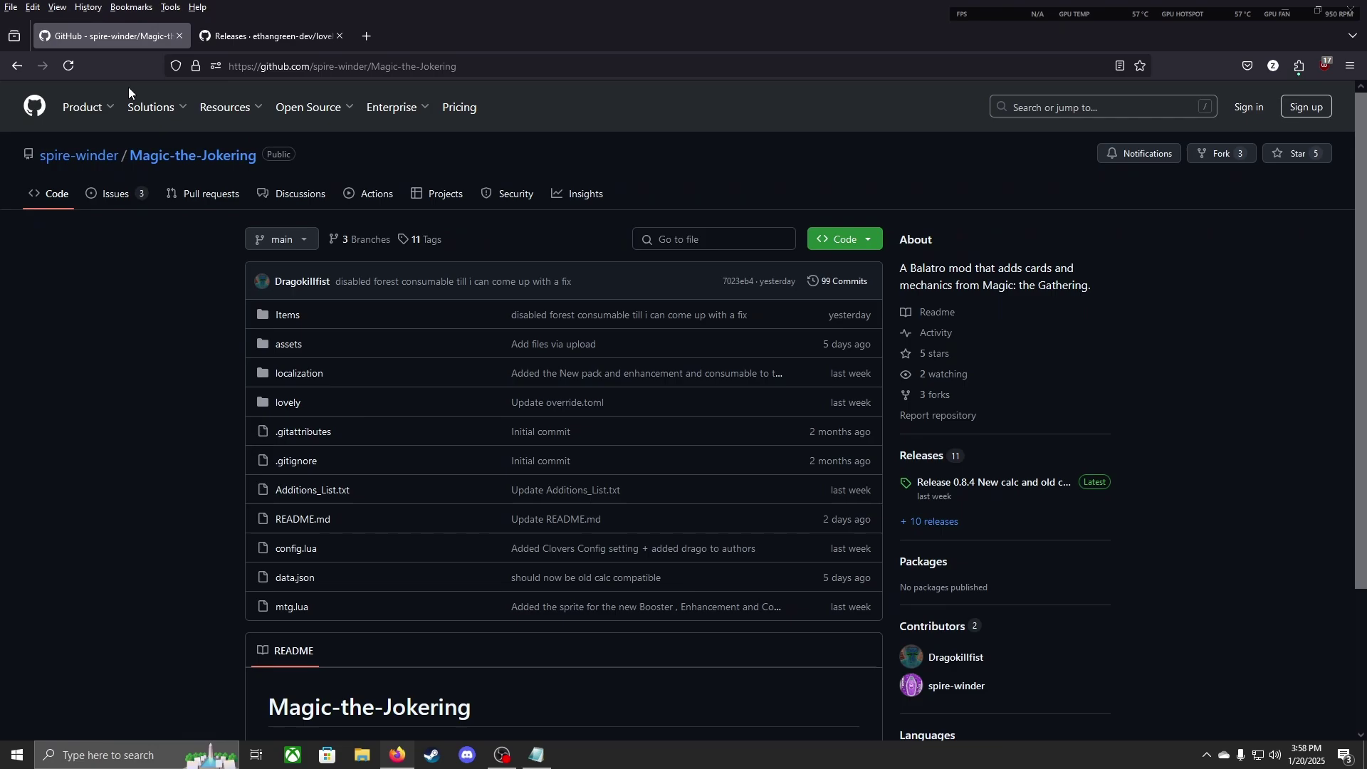
pyautogui.scroll(-2, 79, 448)
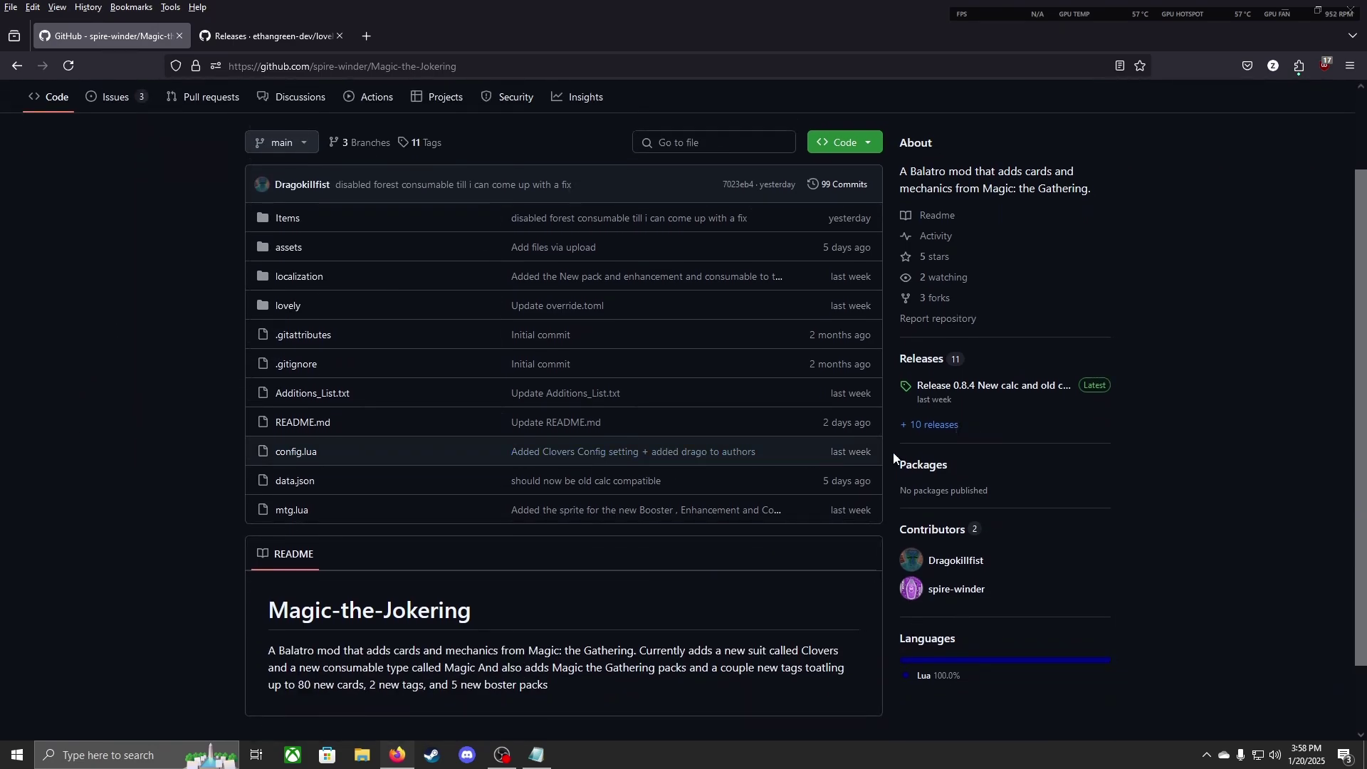
pyautogui.click(936, 365)
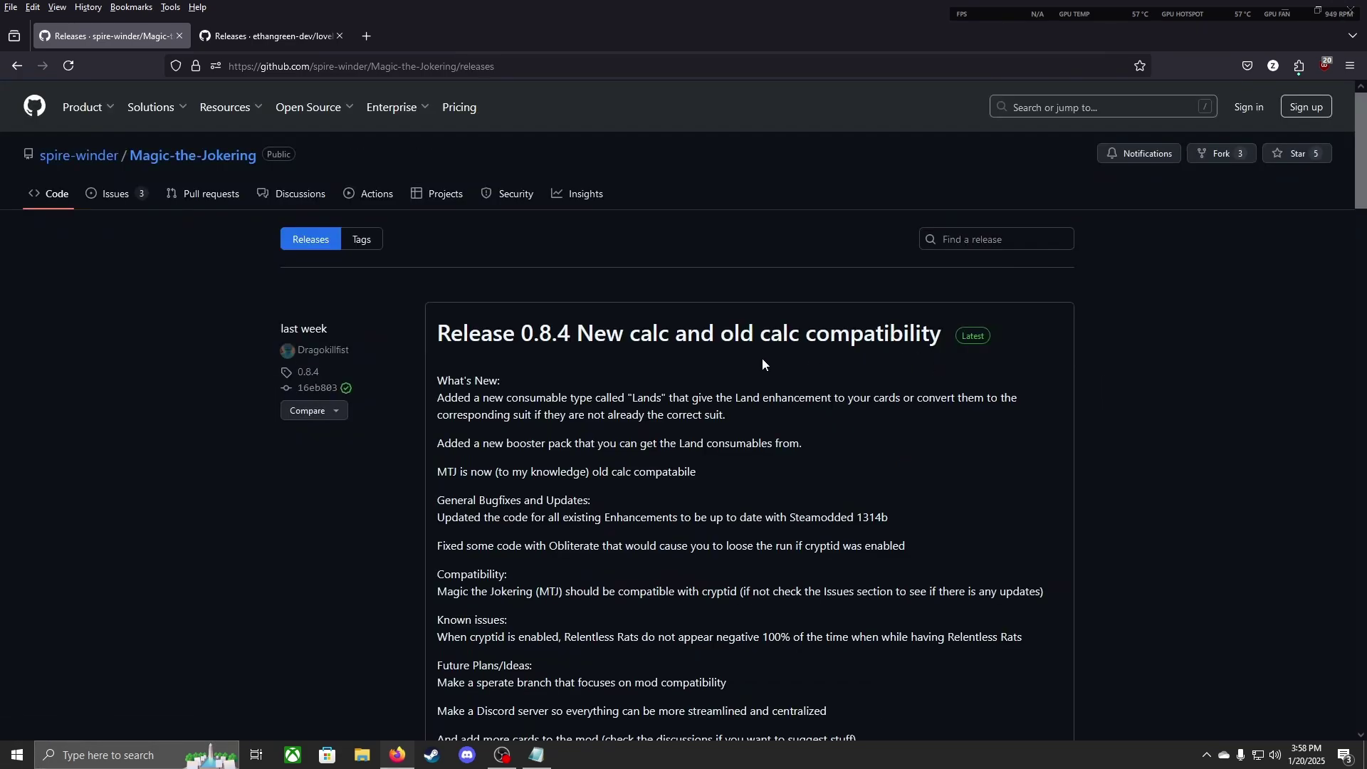
pyautogui.scroll(-5, 483, 412)
pyautogui.scroll(5, 510, 353)
pyautogui.scroll(-5, 529, 364)
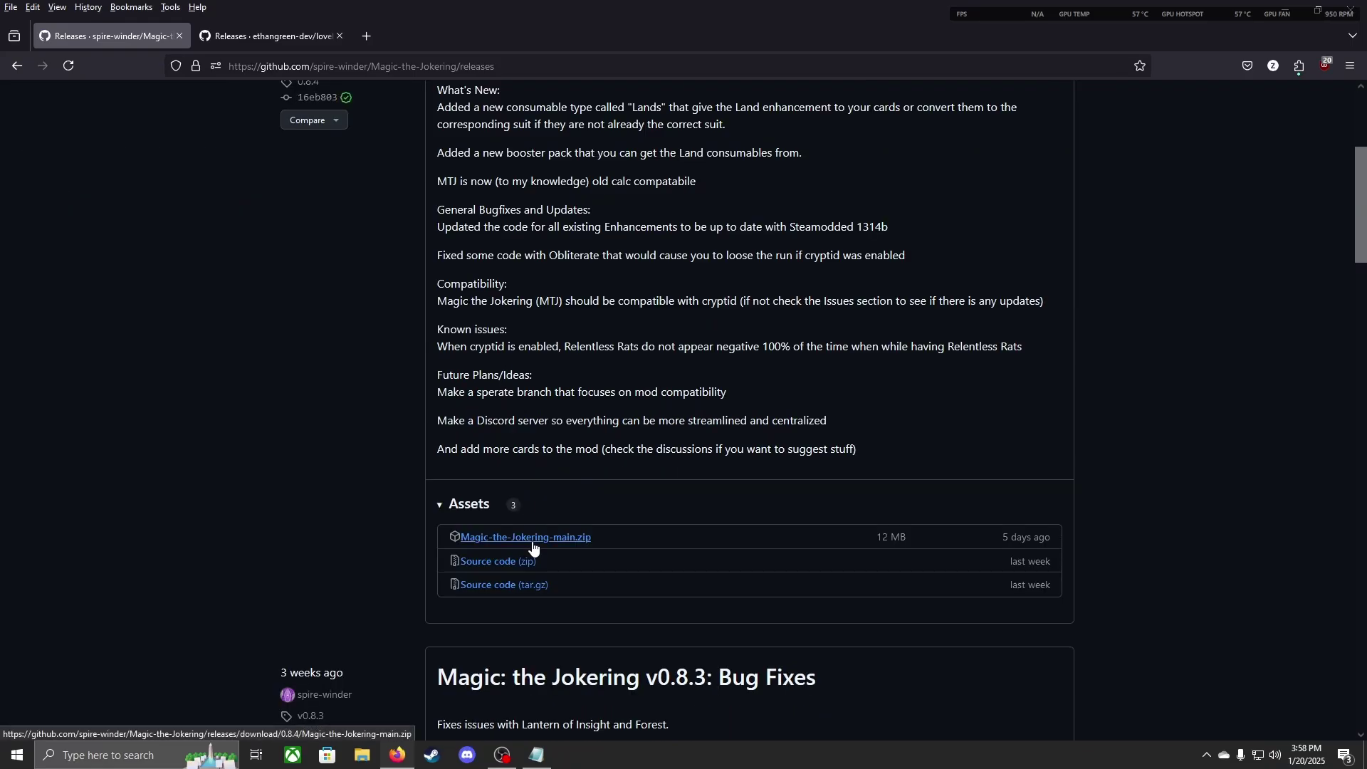
pyautogui.click(532, 548)
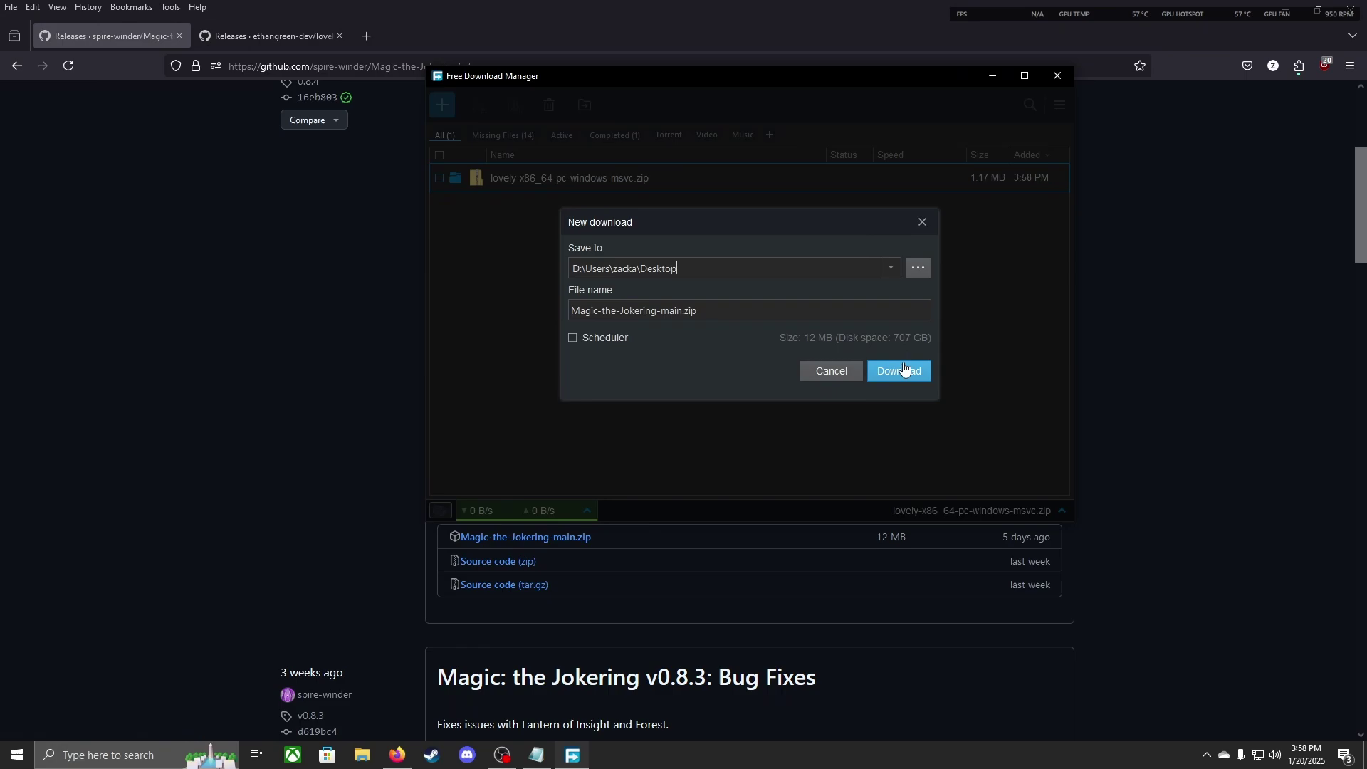
pyautogui.click(900, 371)
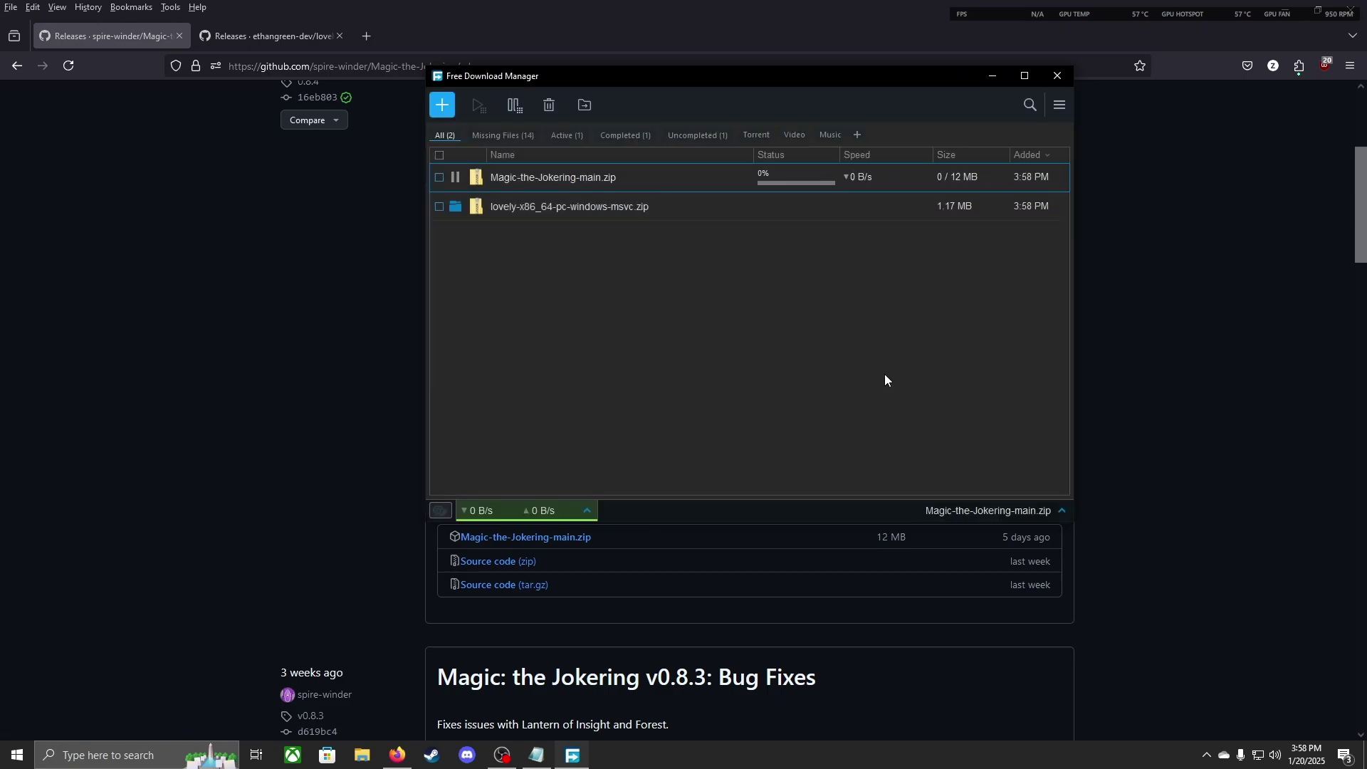
pyautogui.click(1057, 75)
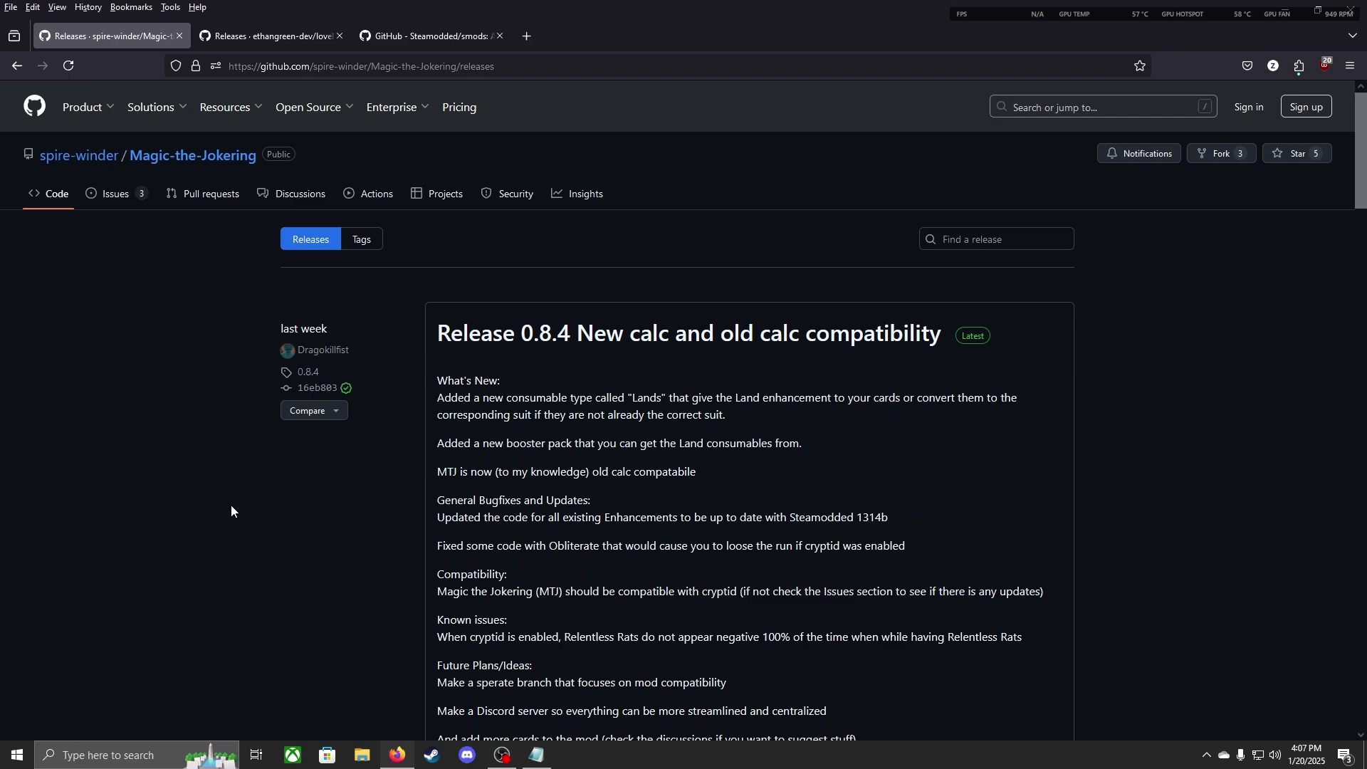
# - From the smods install guide's Method (3a) link, save smods-main.zip, then show the desktop
pyautogui.click(445, 44)
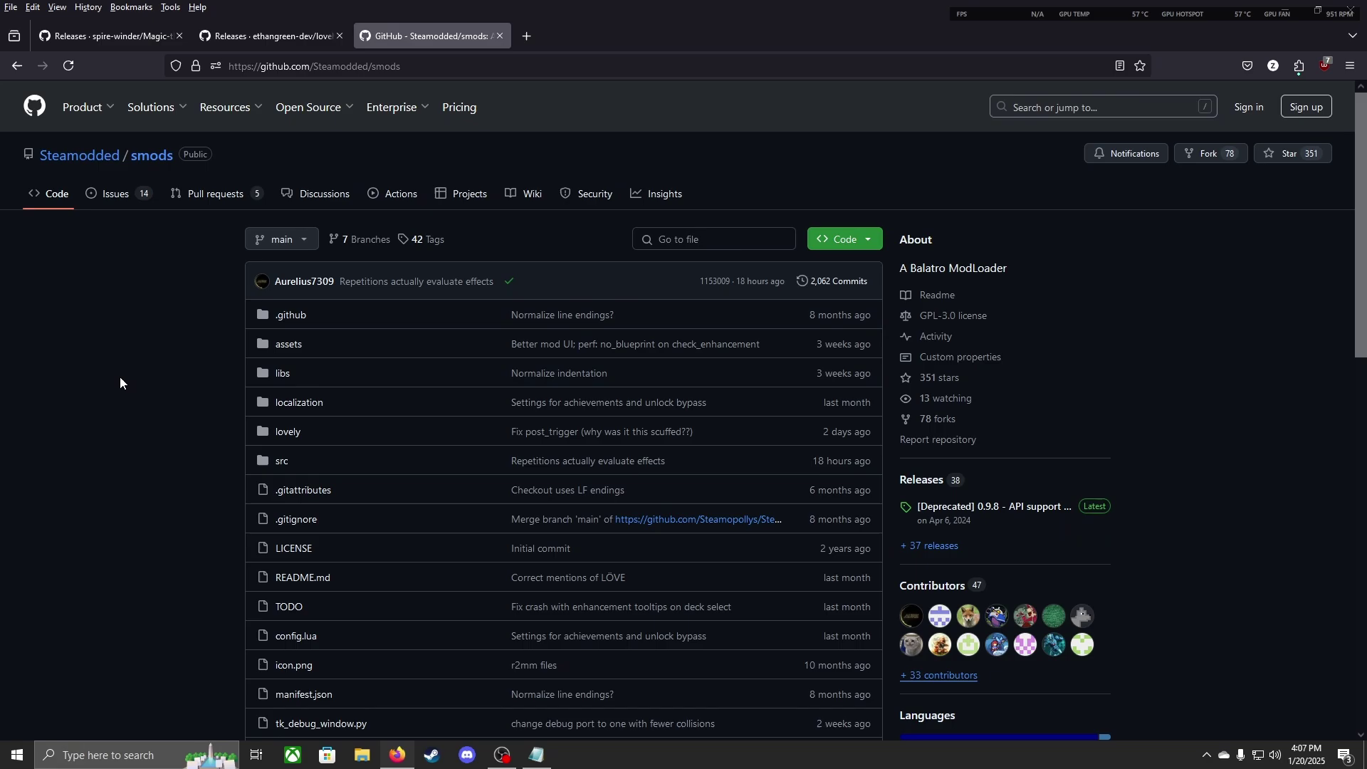
pyautogui.scroll(-3, 146, 393)
pyautogui.scroll(-3, 146, 393)
pyautogui.scroll(-3, 245, 395)
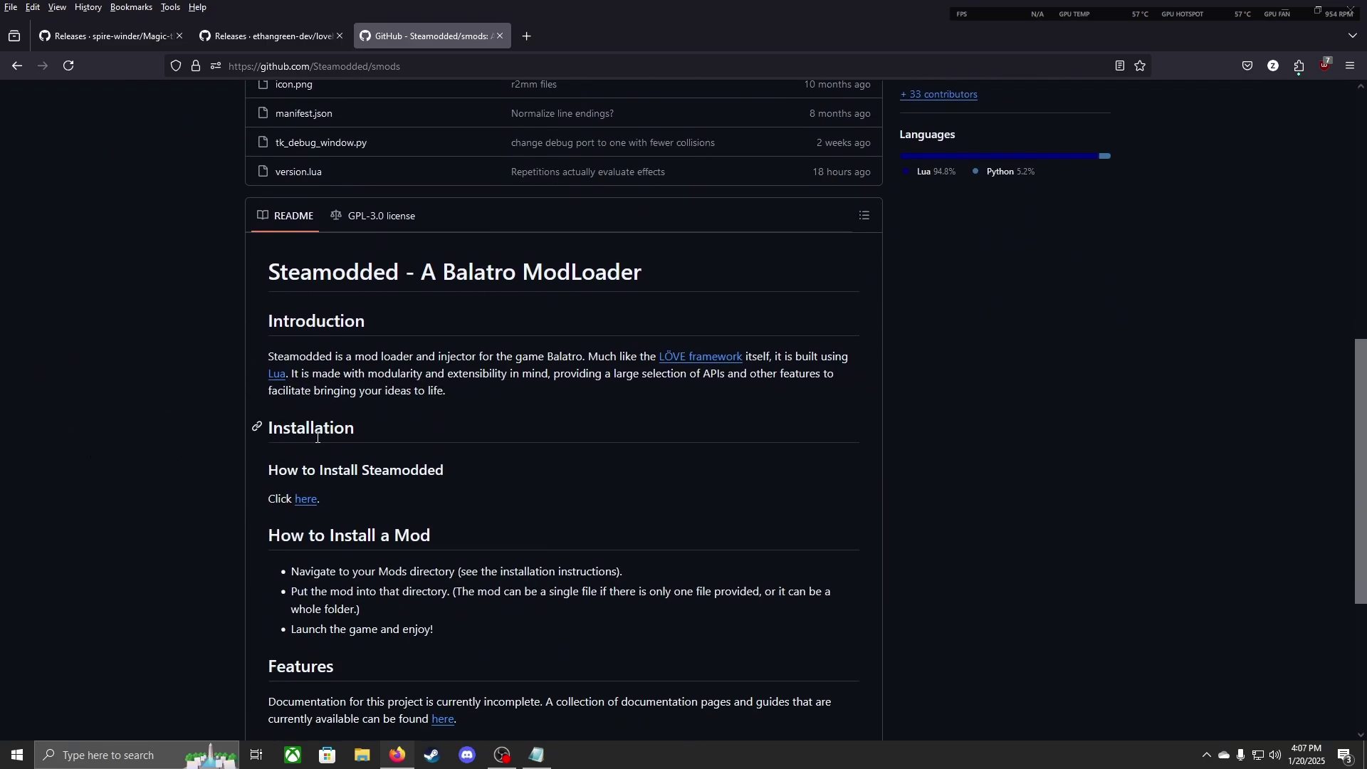
pyautogui.click(305, 499)
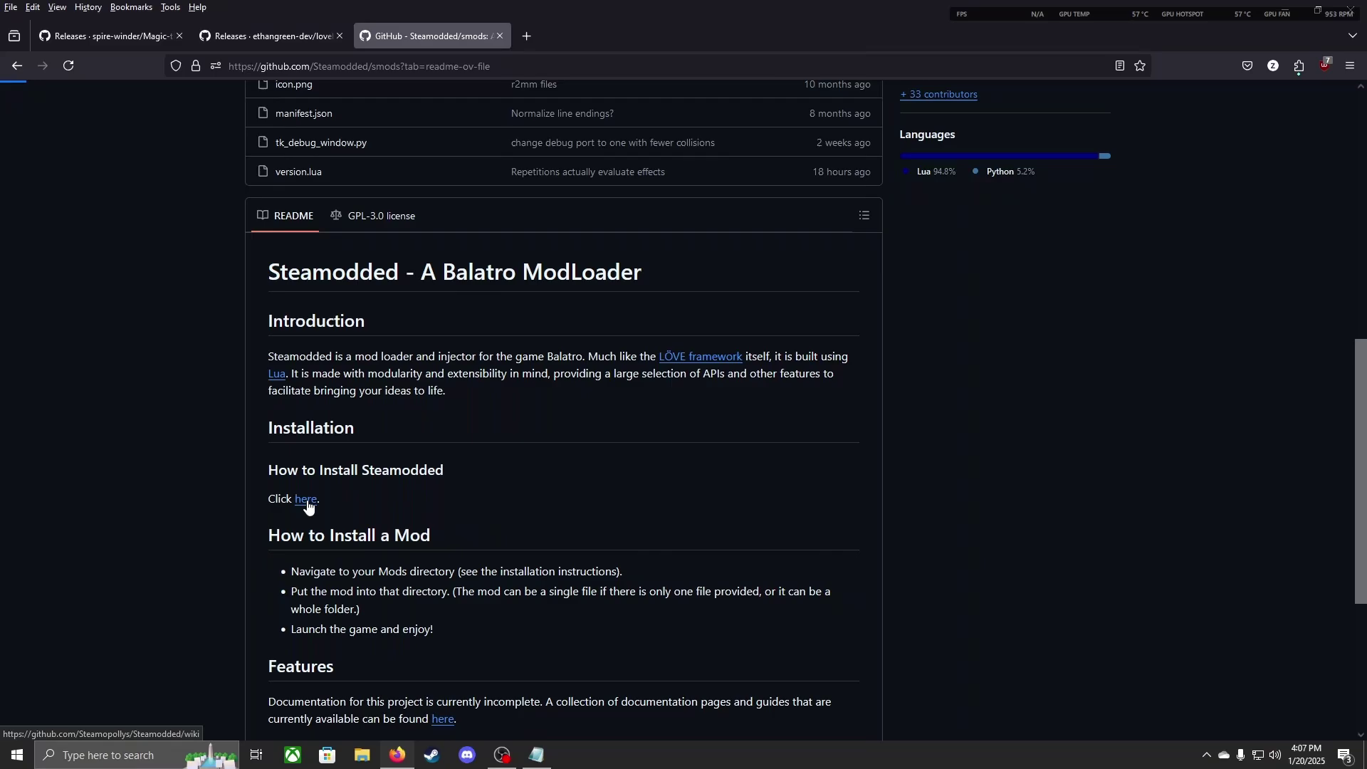
pyautogui.scroll(-2, 298, 438)
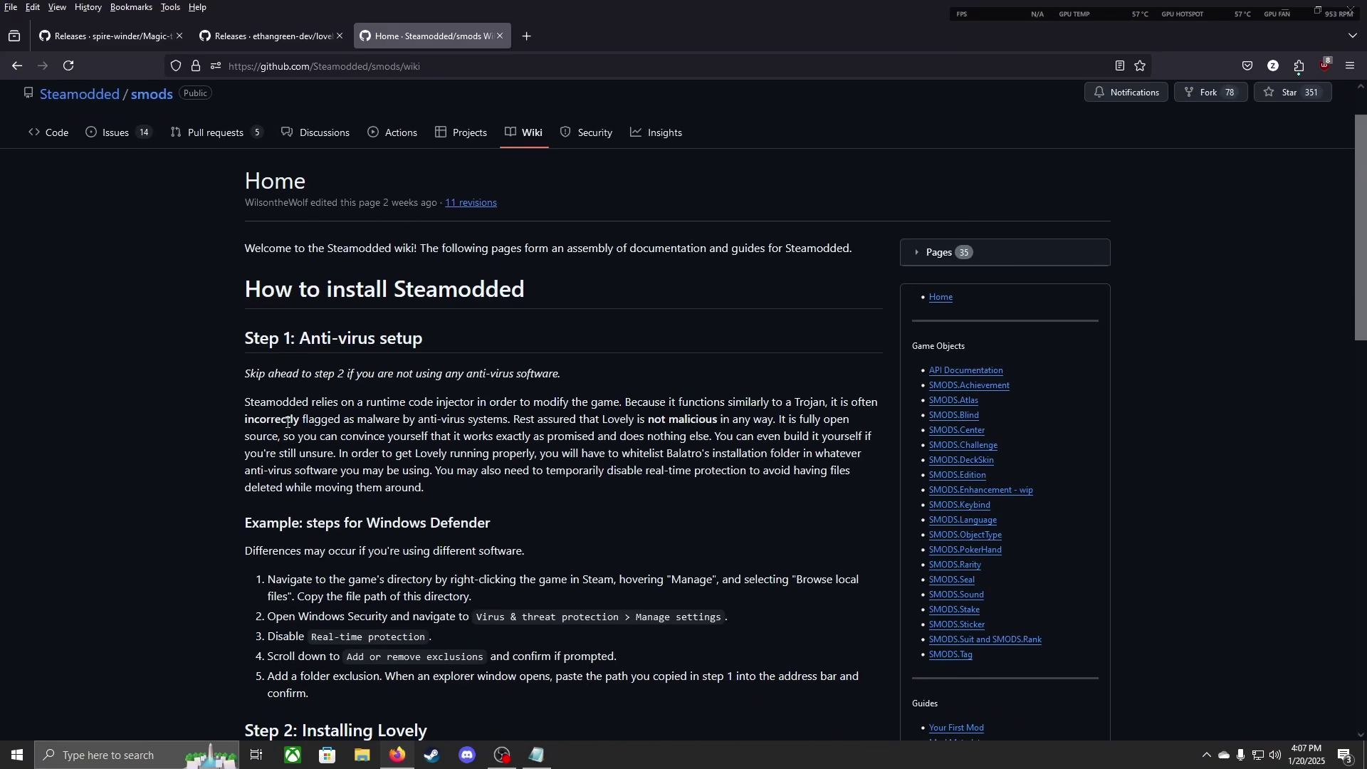
pyautogui.scroll(-5, 295, 459)
pyautogui.scroll(-1, 291, 481)
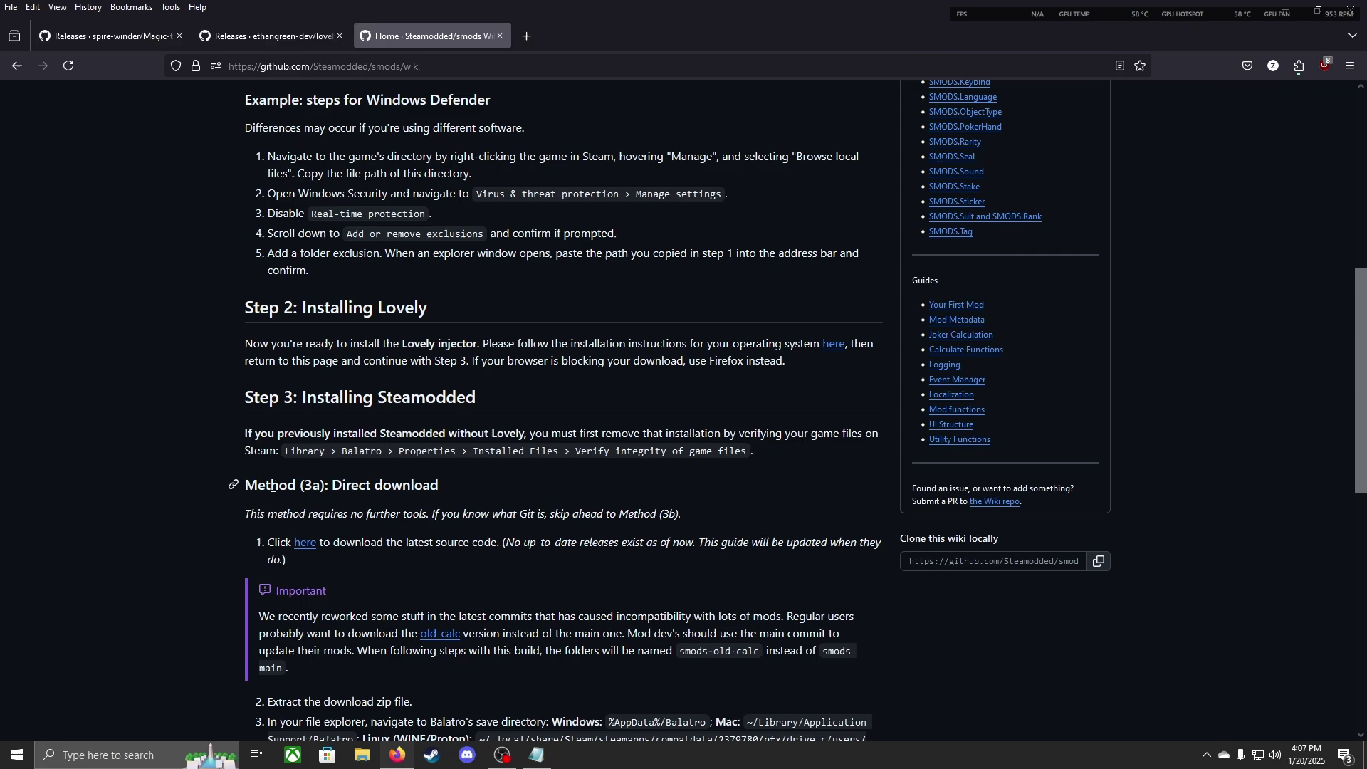
pyautogui.moveTo(244, 485); pyautogui.dragTo(439, 486)
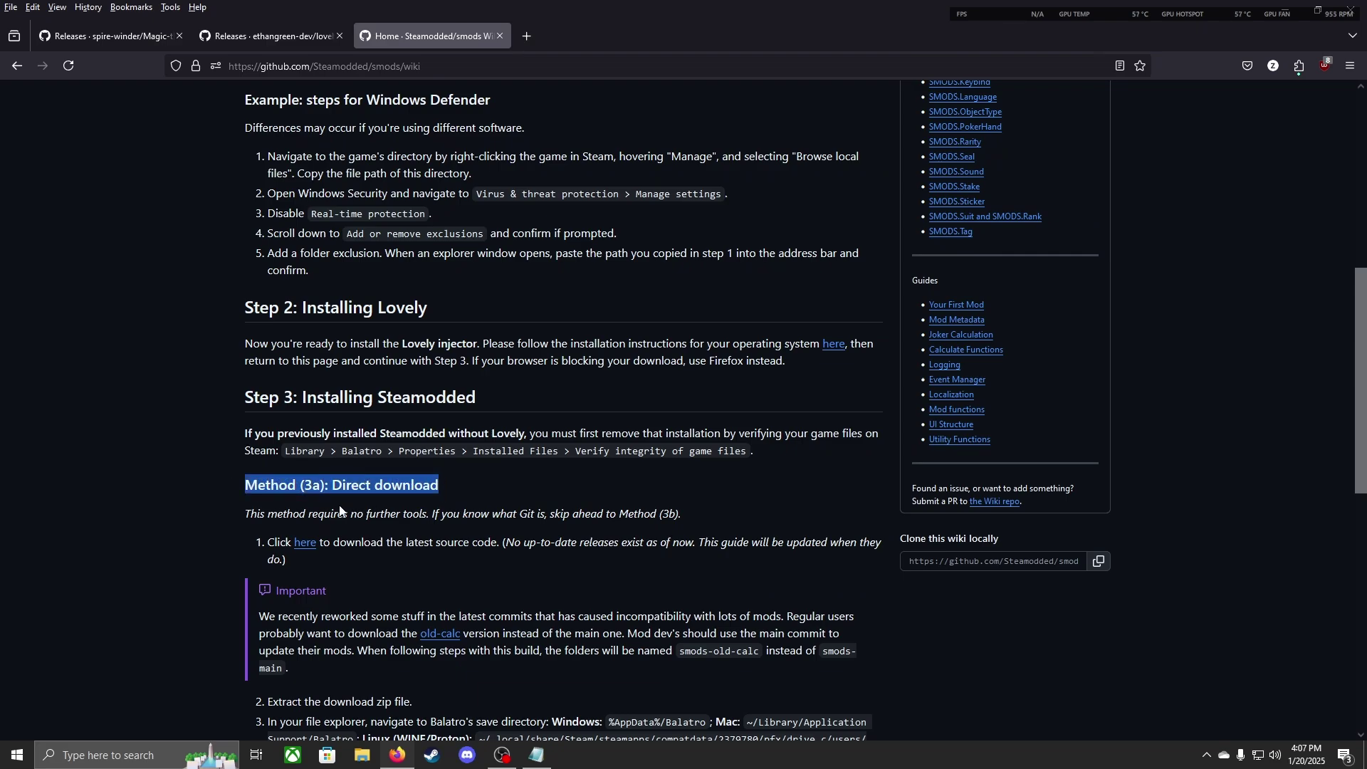
pyautogui.click(281, 541)
pyautogui.doubleClick(276, 543)
pyautogui.click(303, 543)
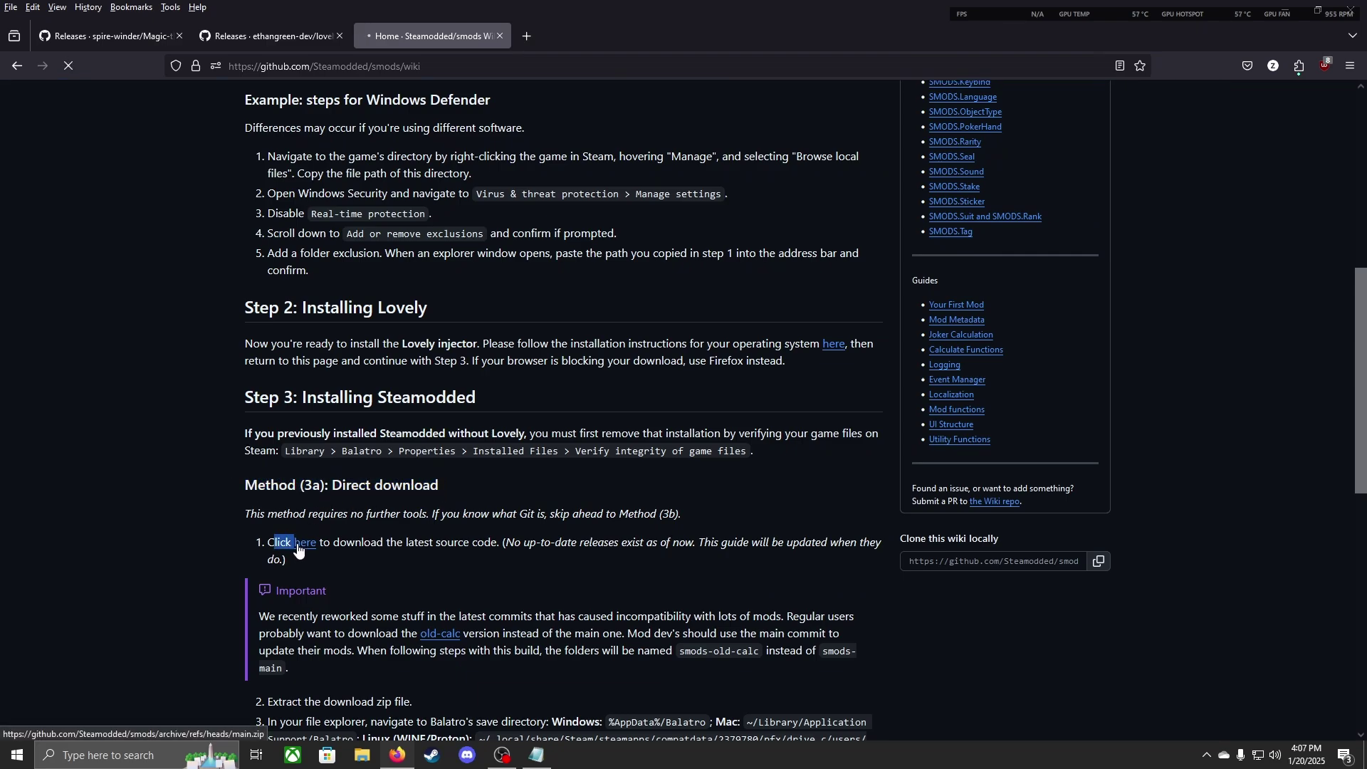
pyautogui.click(567, 349)
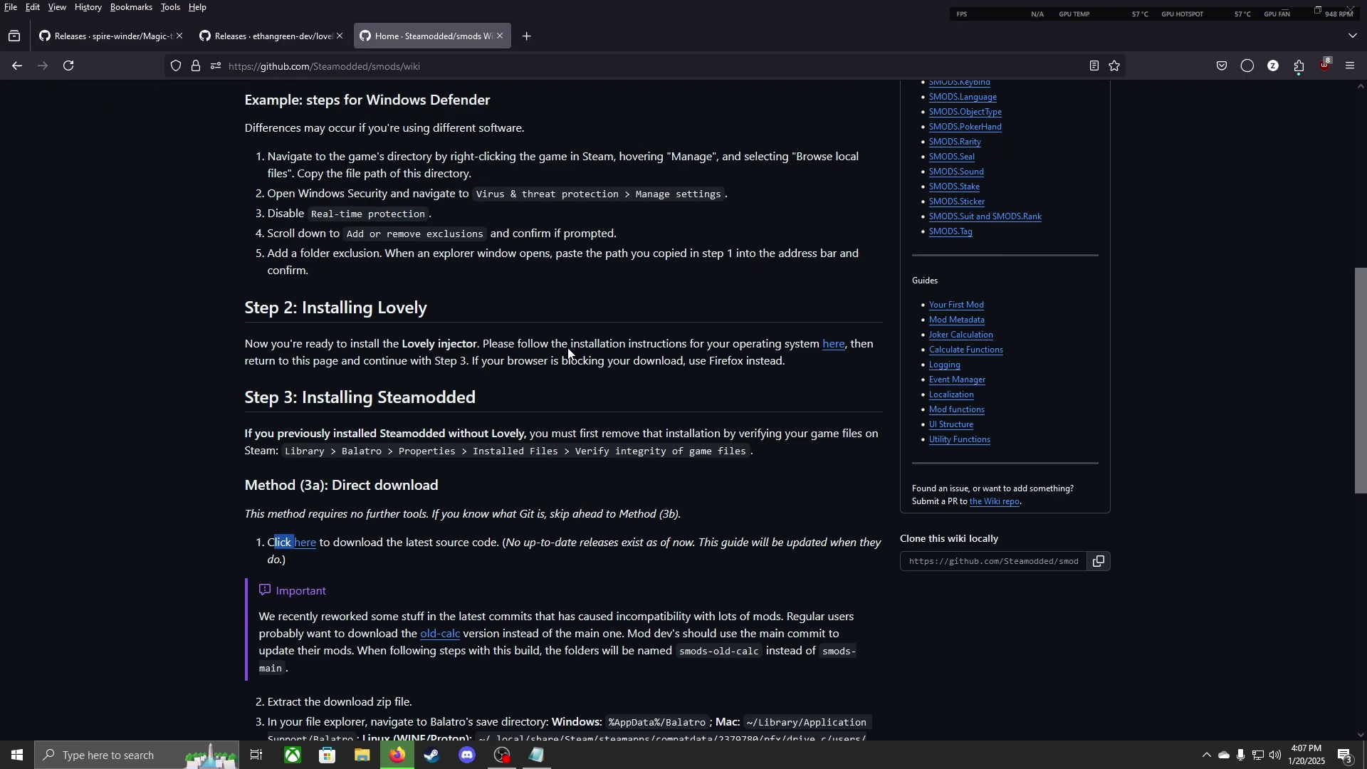
pyautogui.scroll(-2, 562, 348)
pyautogui.press('super+d')
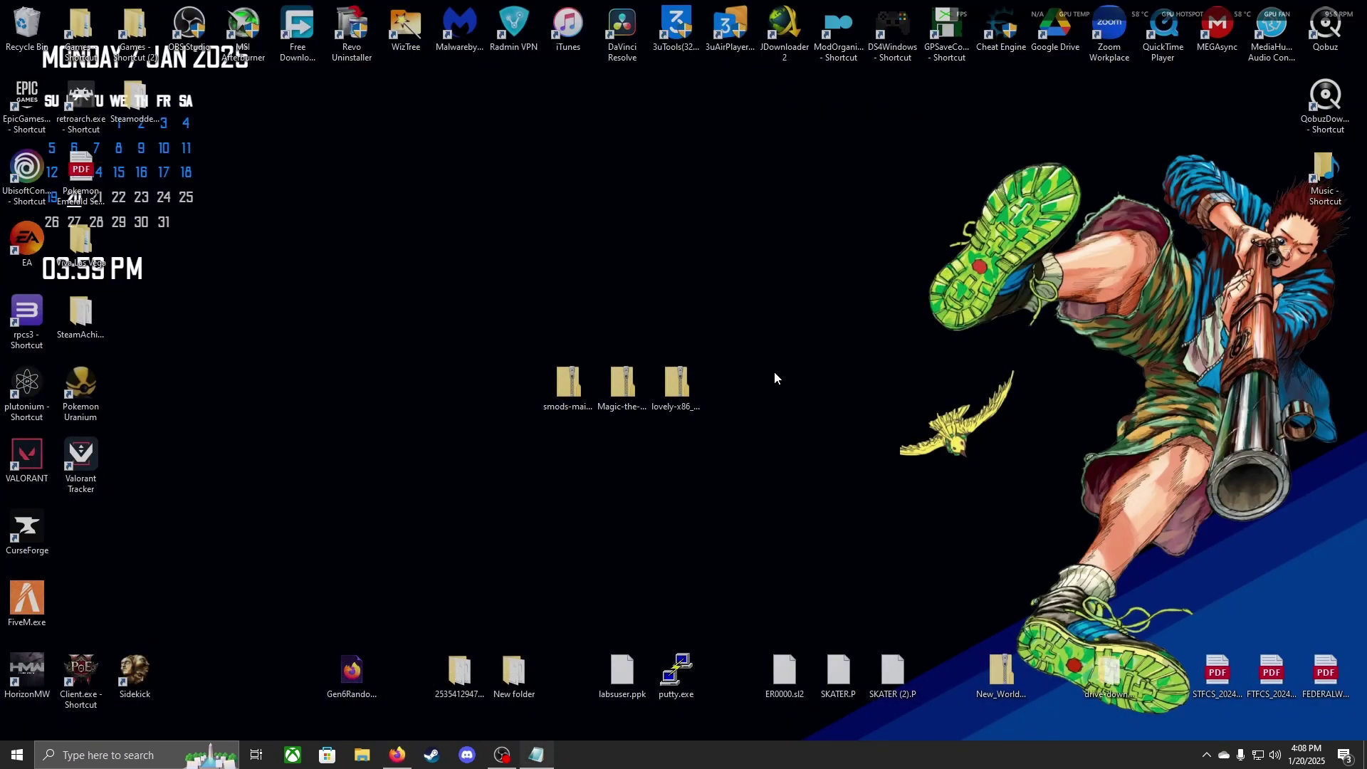
# - Extract the smods-main and Magic-the-Jokering-main zips into their own desktop folders
pyautogui.rightClick(562, 384)
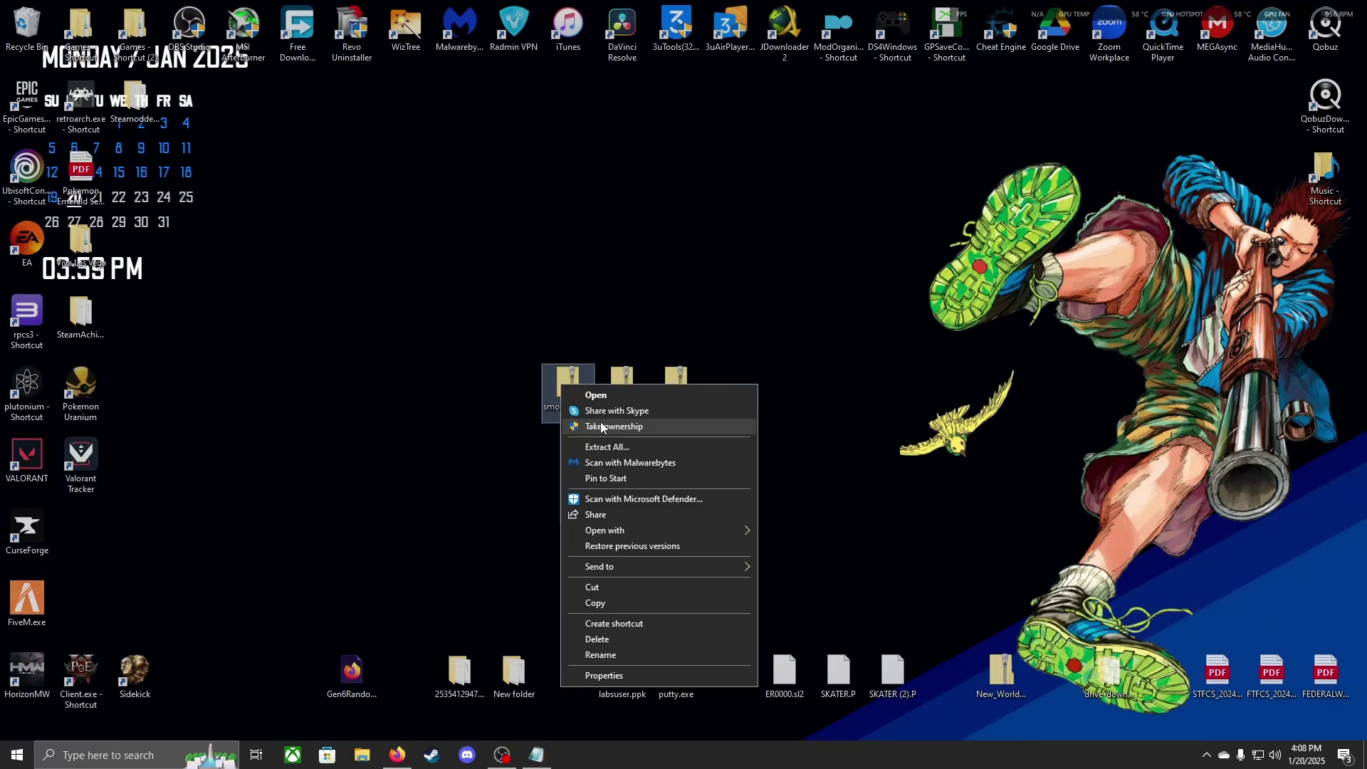
pyautogui.click(606, 447)
pyautogui.click(812, 515)
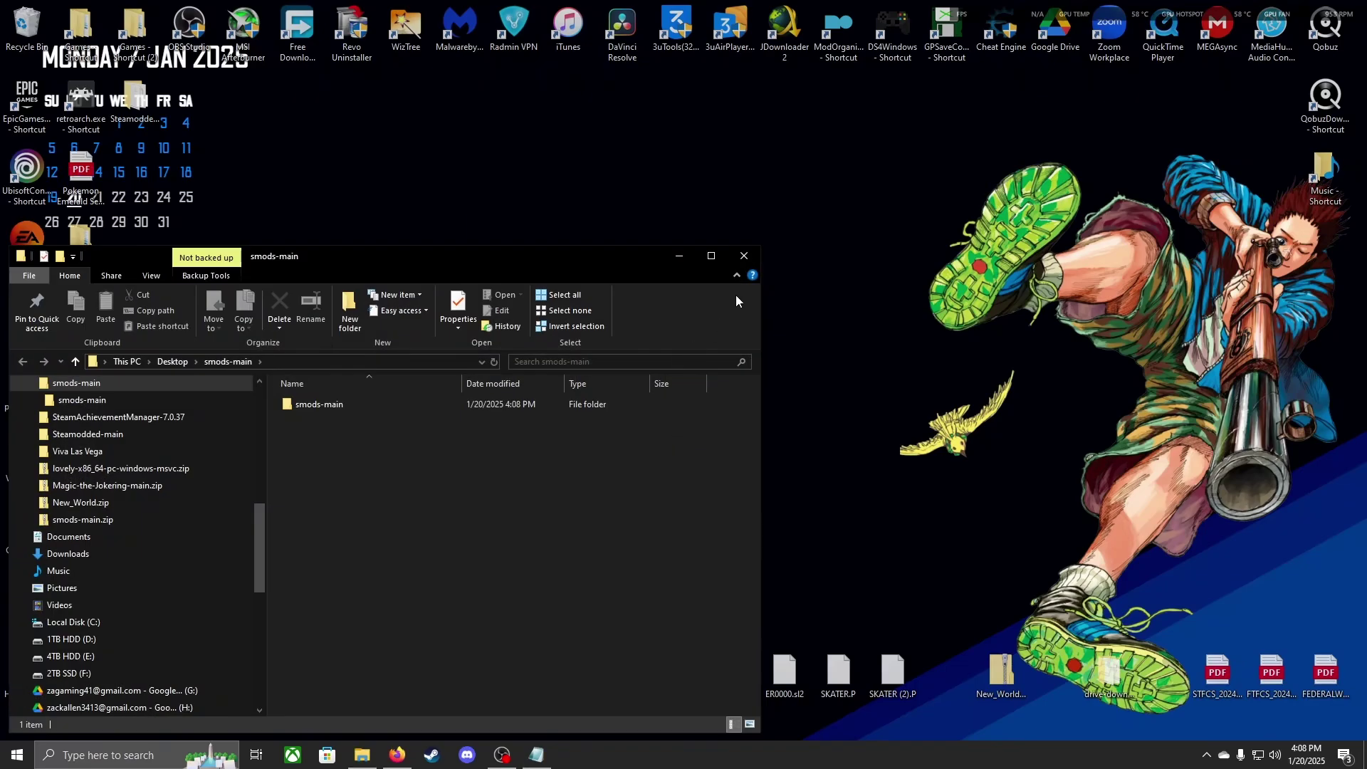
pyautogui.click(739, 257)
pyautogui.rightClick(628, 391)
pyautogui.click(695, 457)
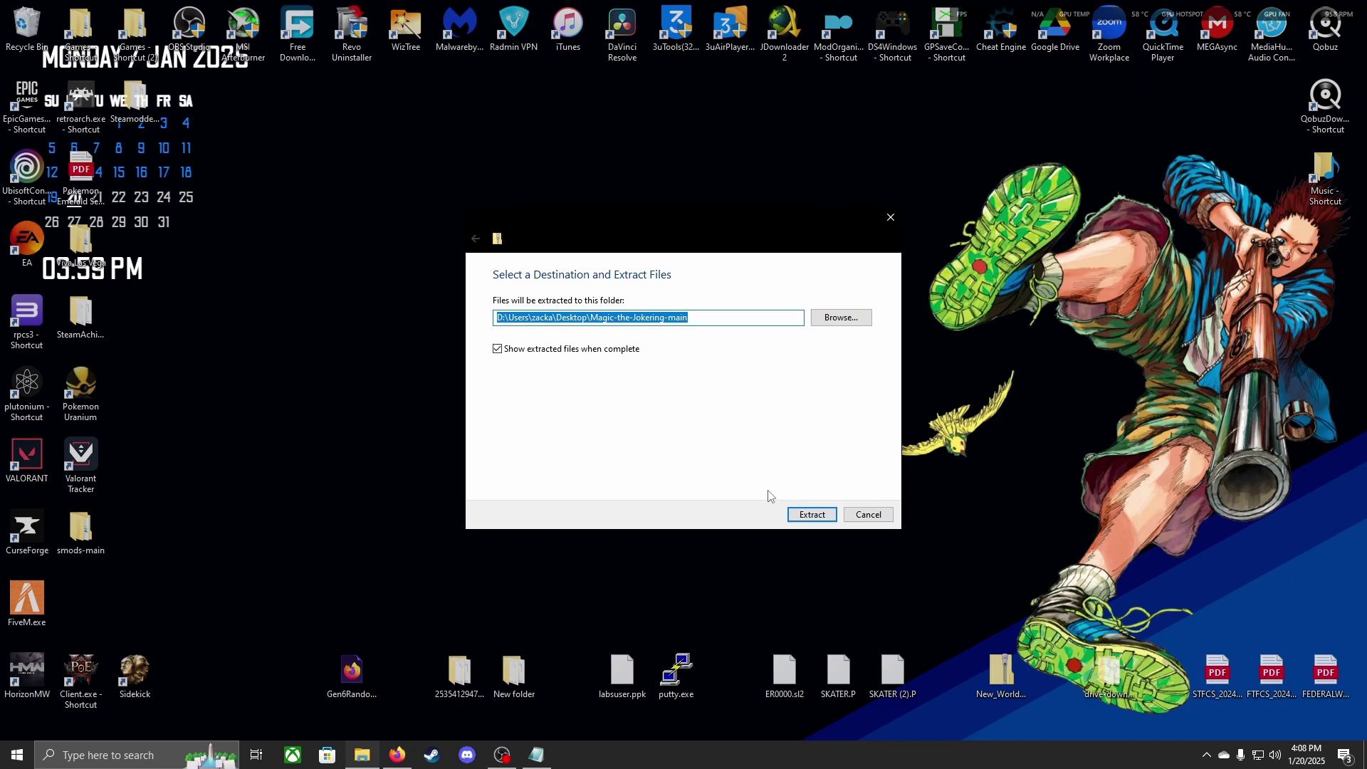
pyautogui.click(811, 515)
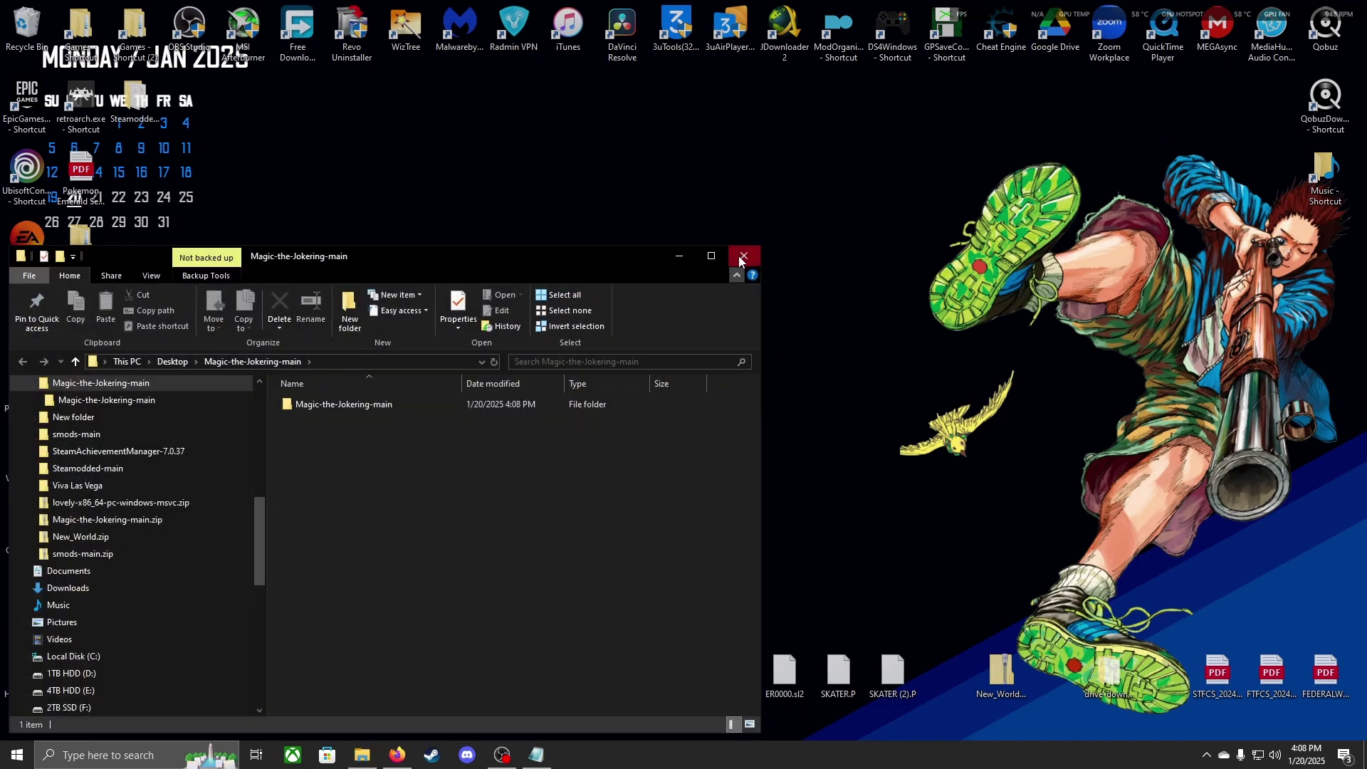
pyautogui.click(748, 258)
# - Extract the lovely zip into its folder and move the three zips below the folders
pyautogui.rightClick(684, 390)
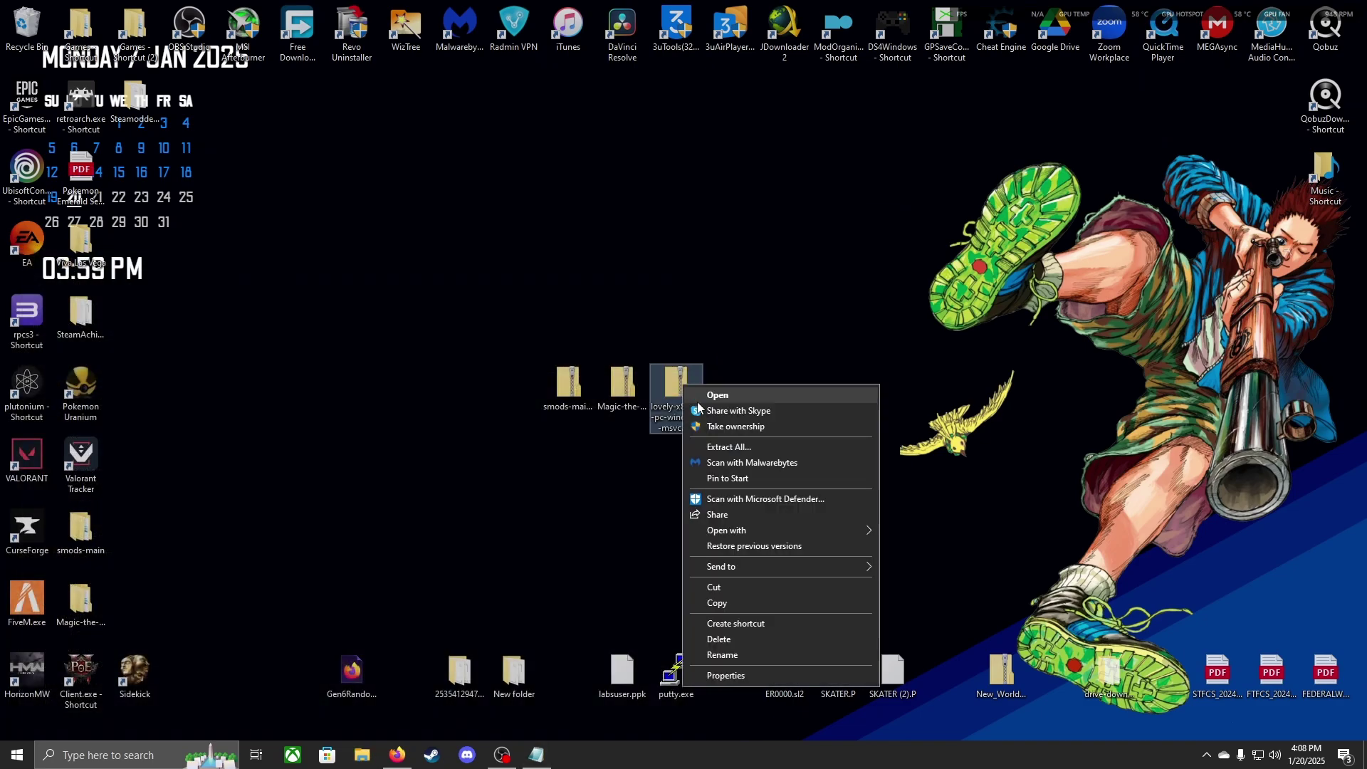
pyautogui.click(729, 446)
pyautogui.click(802, 514)
pyautogui.click(746, 256)
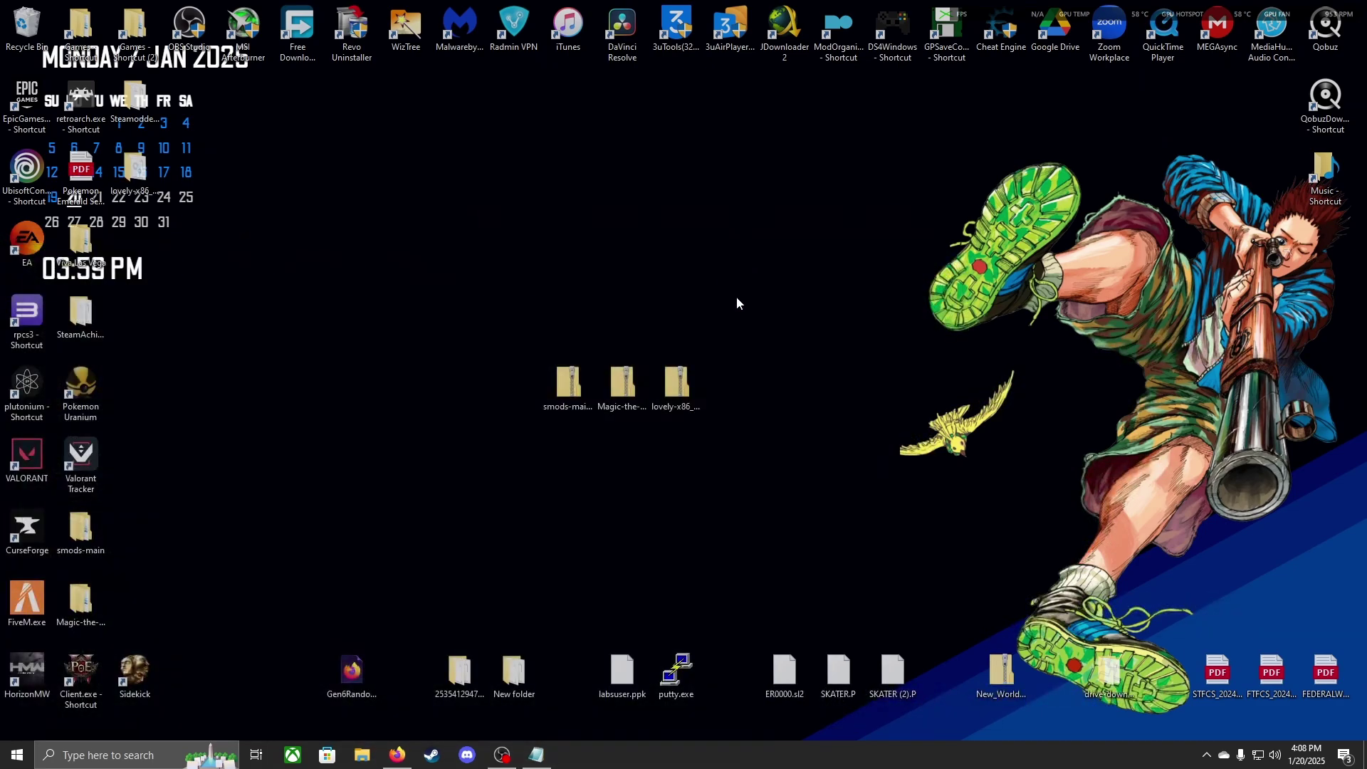
pyautogui.moveTo(425, 486); pyautogui.dragTo(732, 498)
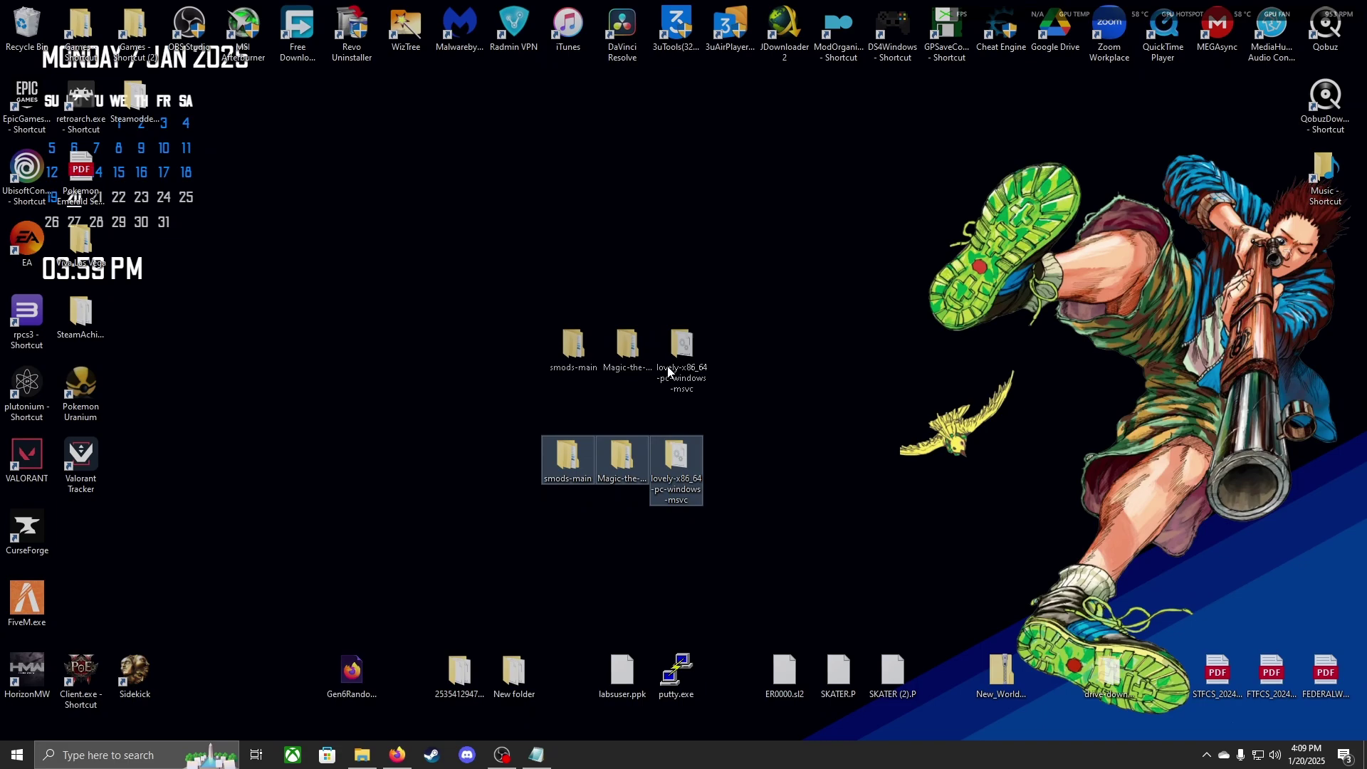
# - Open the lovely folder holding version.dll, then Balatro's local files via Steam's Manage menu
pyautogui.moveTo(670, 370); pyautogui.dragTo(804, 286)
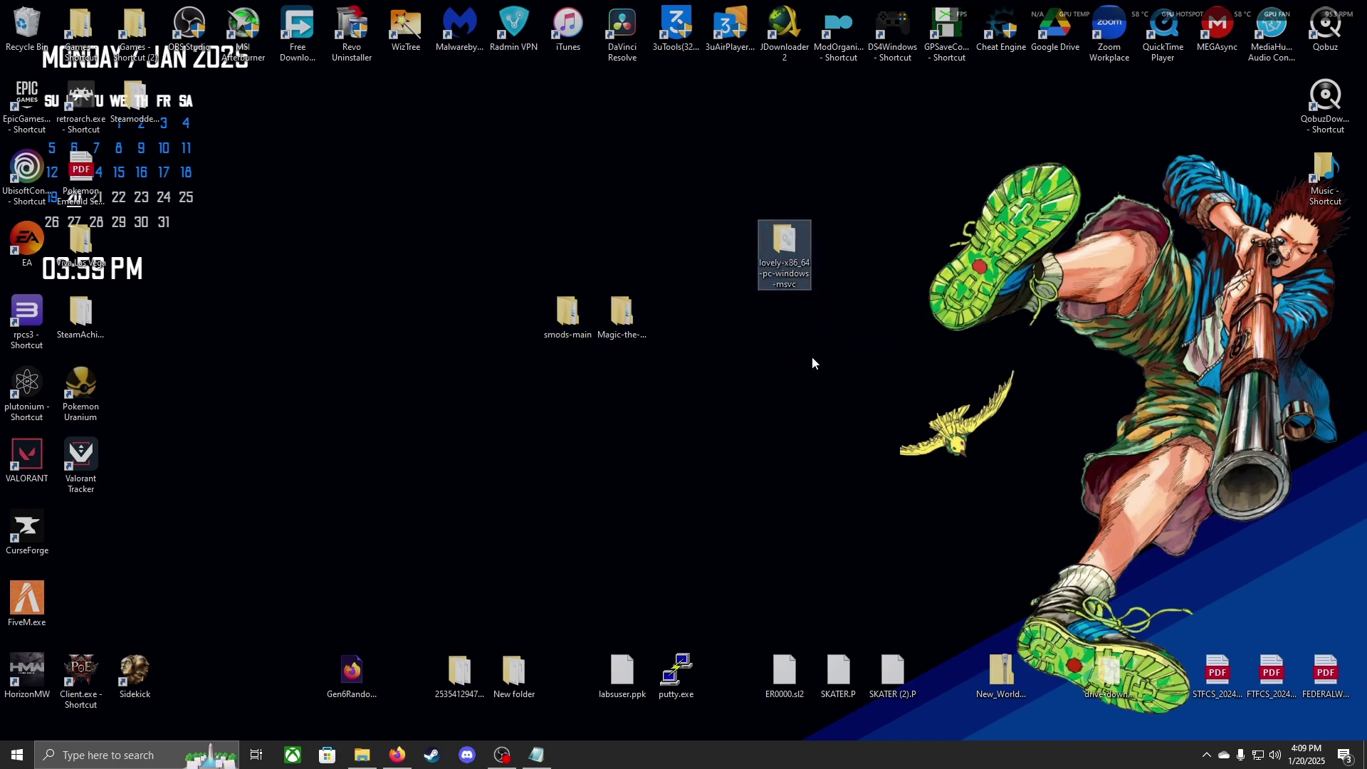
pyautogui.doubleClick(774, 249)
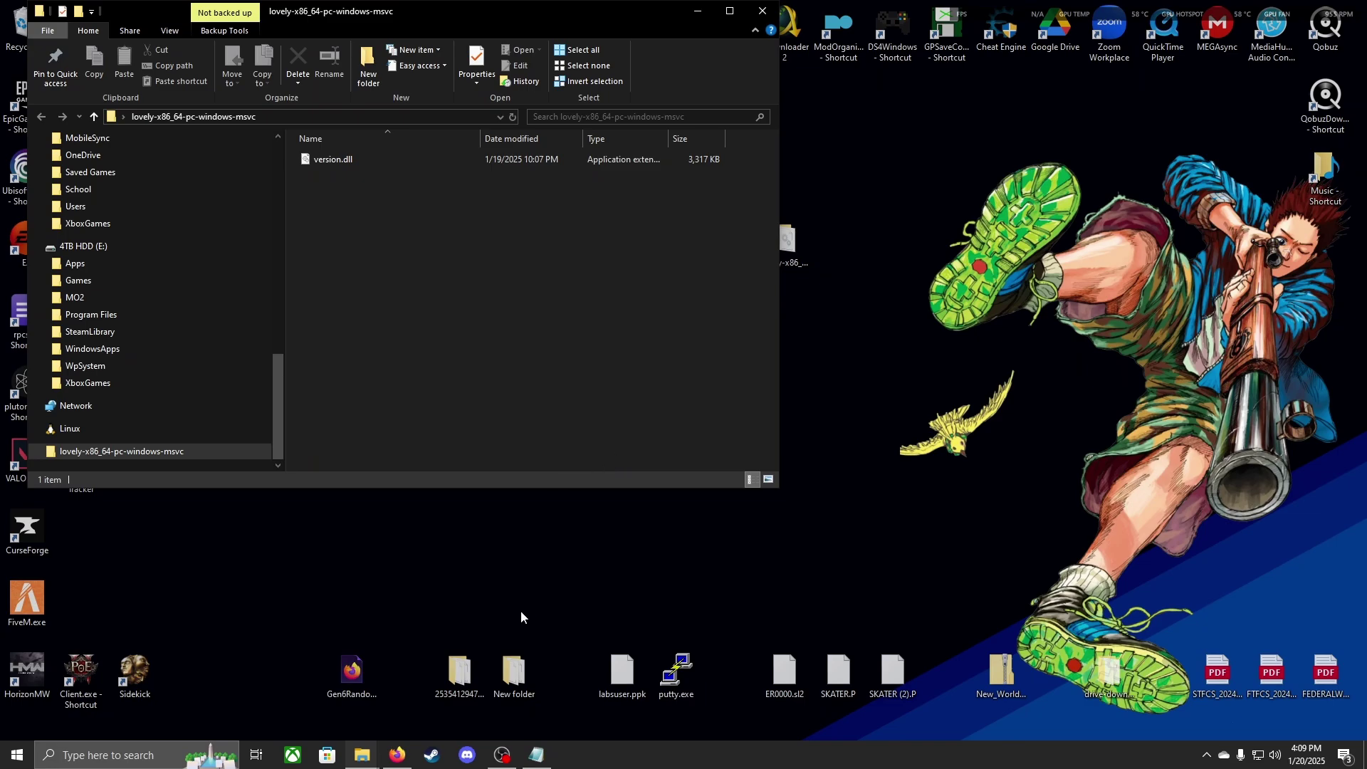
pyautogui.click(431, 755)
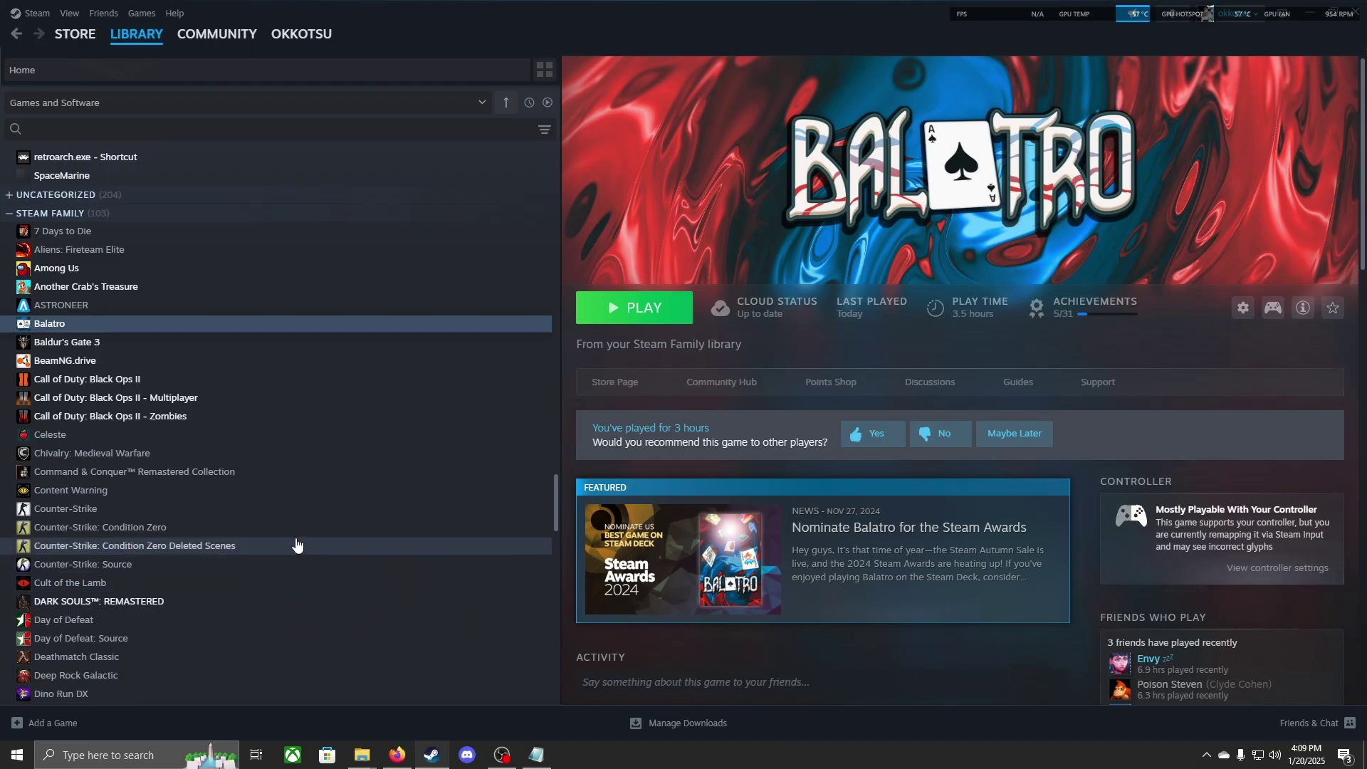
pyautogui.rightClick(65, 328)
pyautogui.moveTo(108, 413)
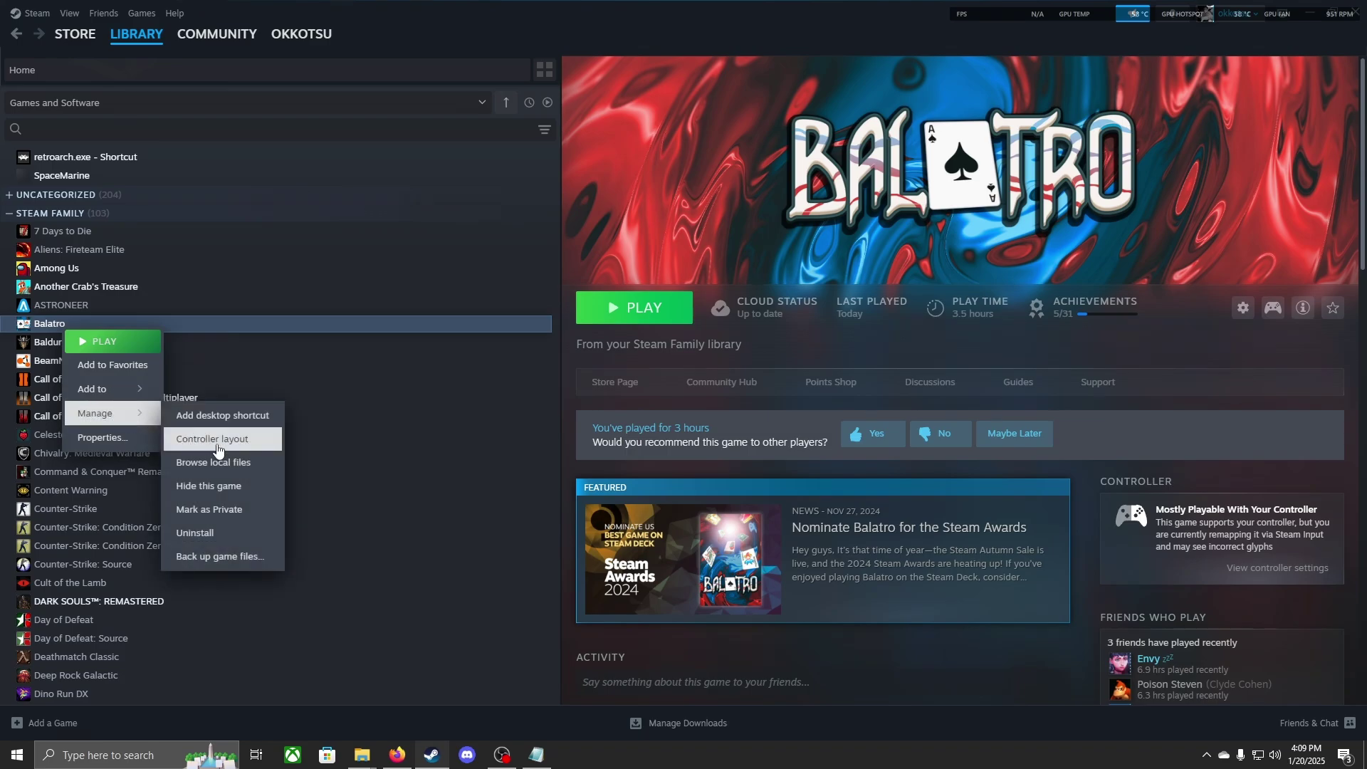
pyautogui.click(230, 465)
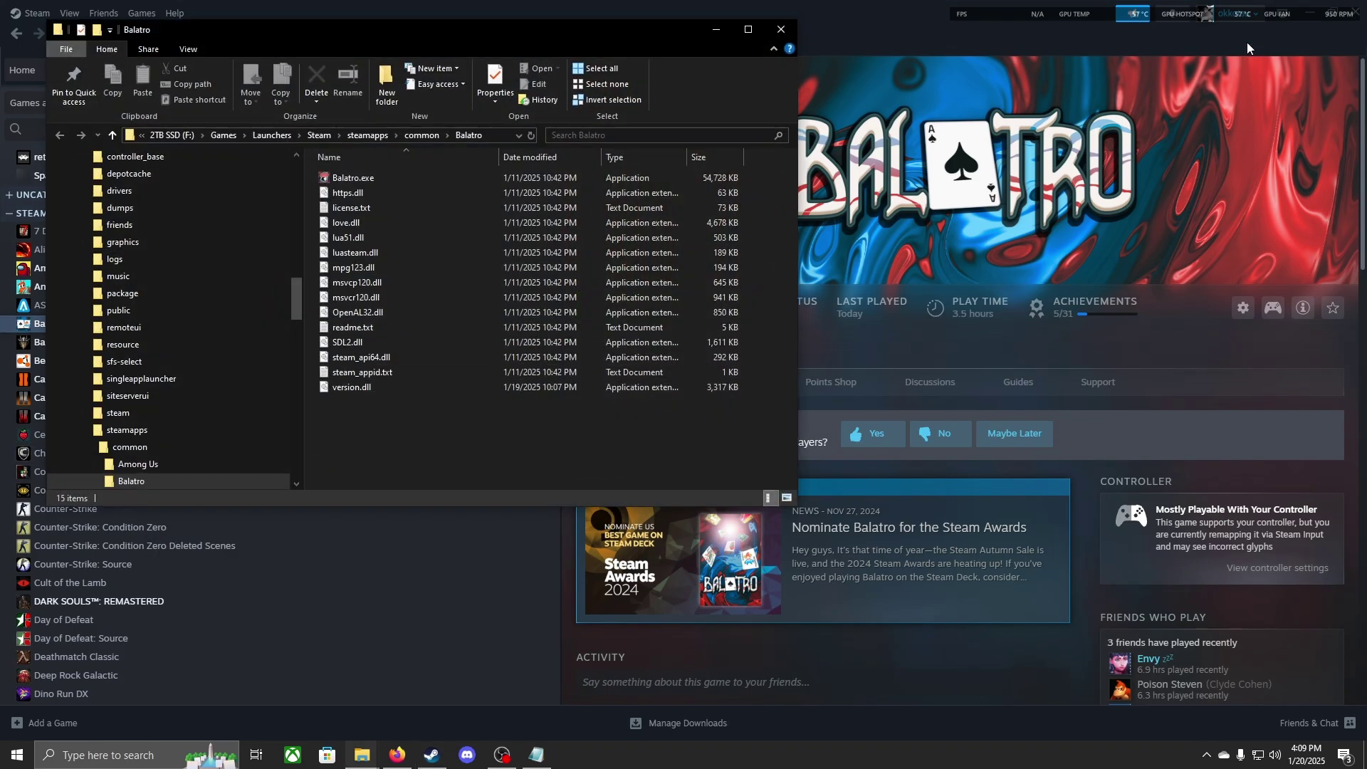
# - Copy version.dll into the Balatro game folder, replacing the existing file, and close both windows
pyautogui.click(1304, 11)
pyautogui.moveTo(579, 35); pyautogui.dragTo(1048, 219)
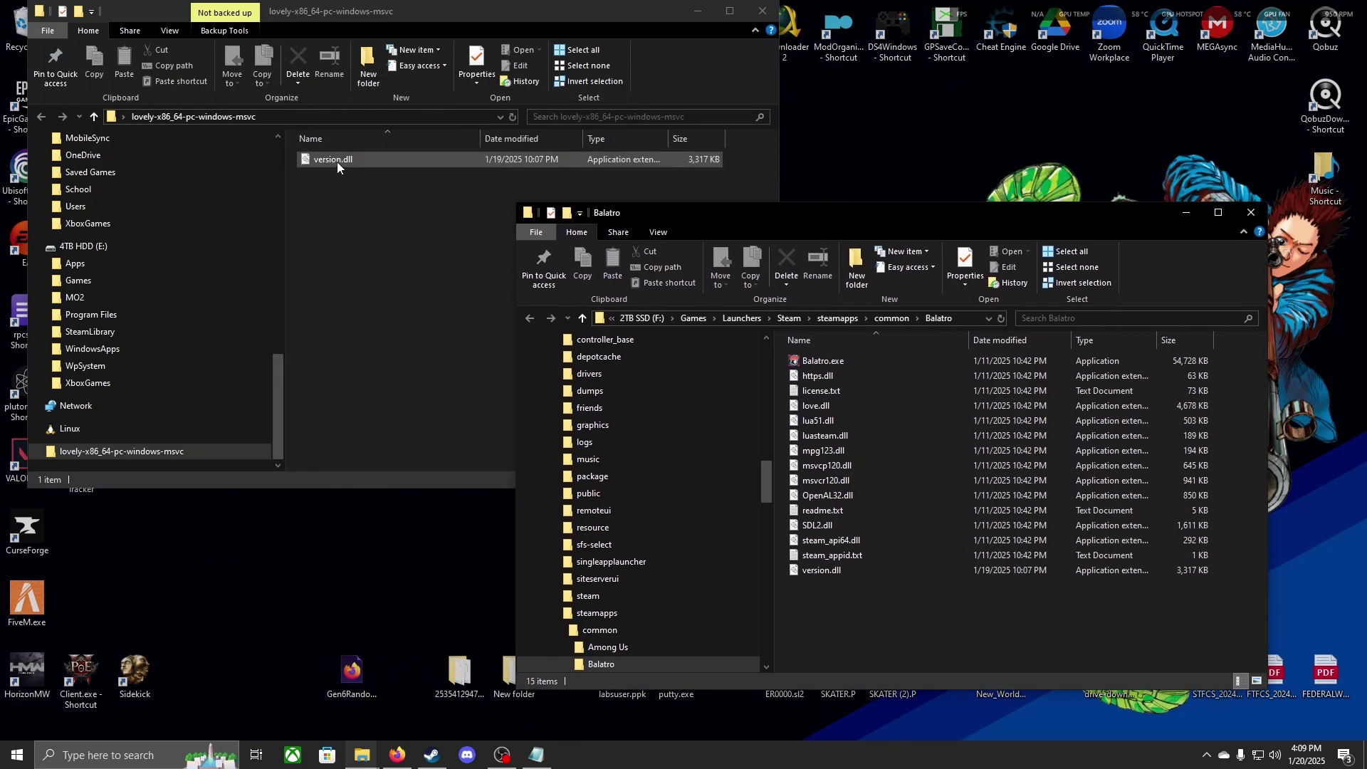
pyautogui.moveTo(335, 160); pyautogui.dragTo(900, 641)
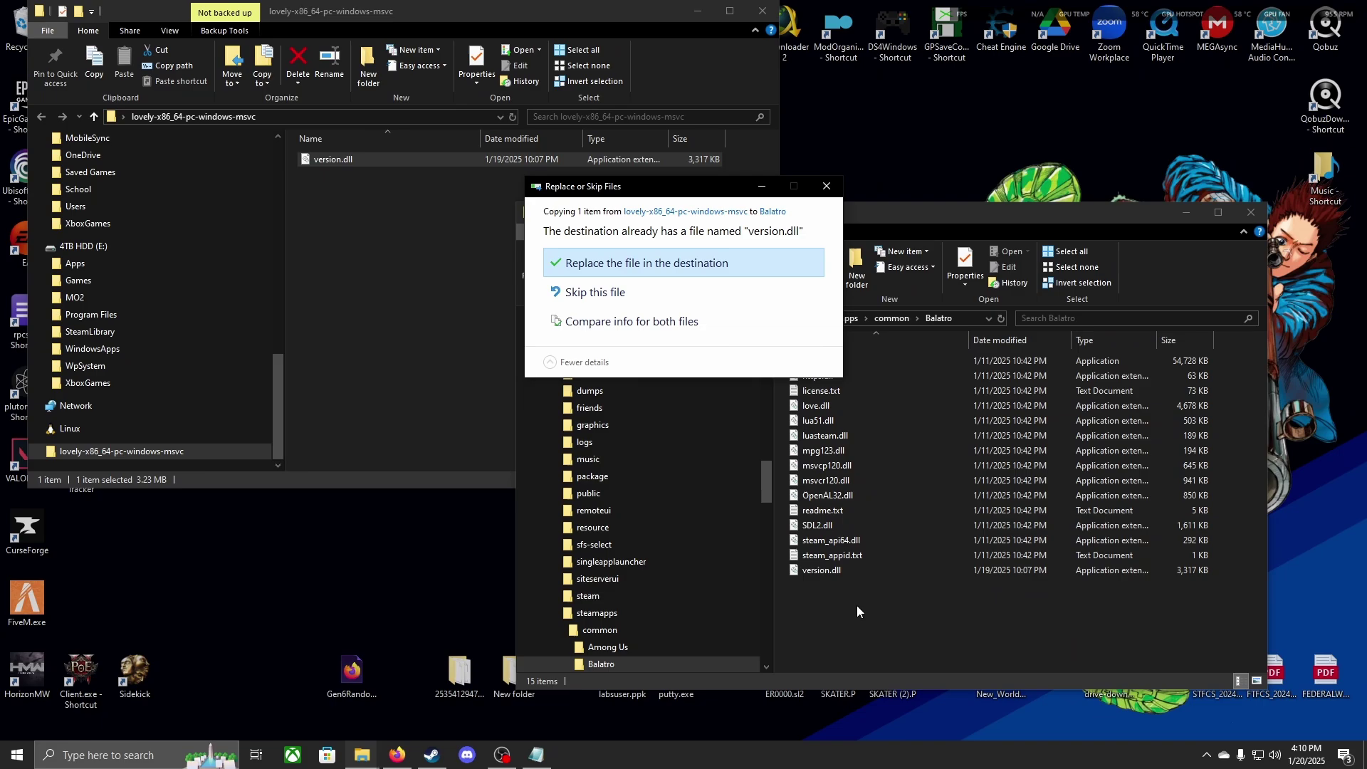
pyautogui.click(652, 268)
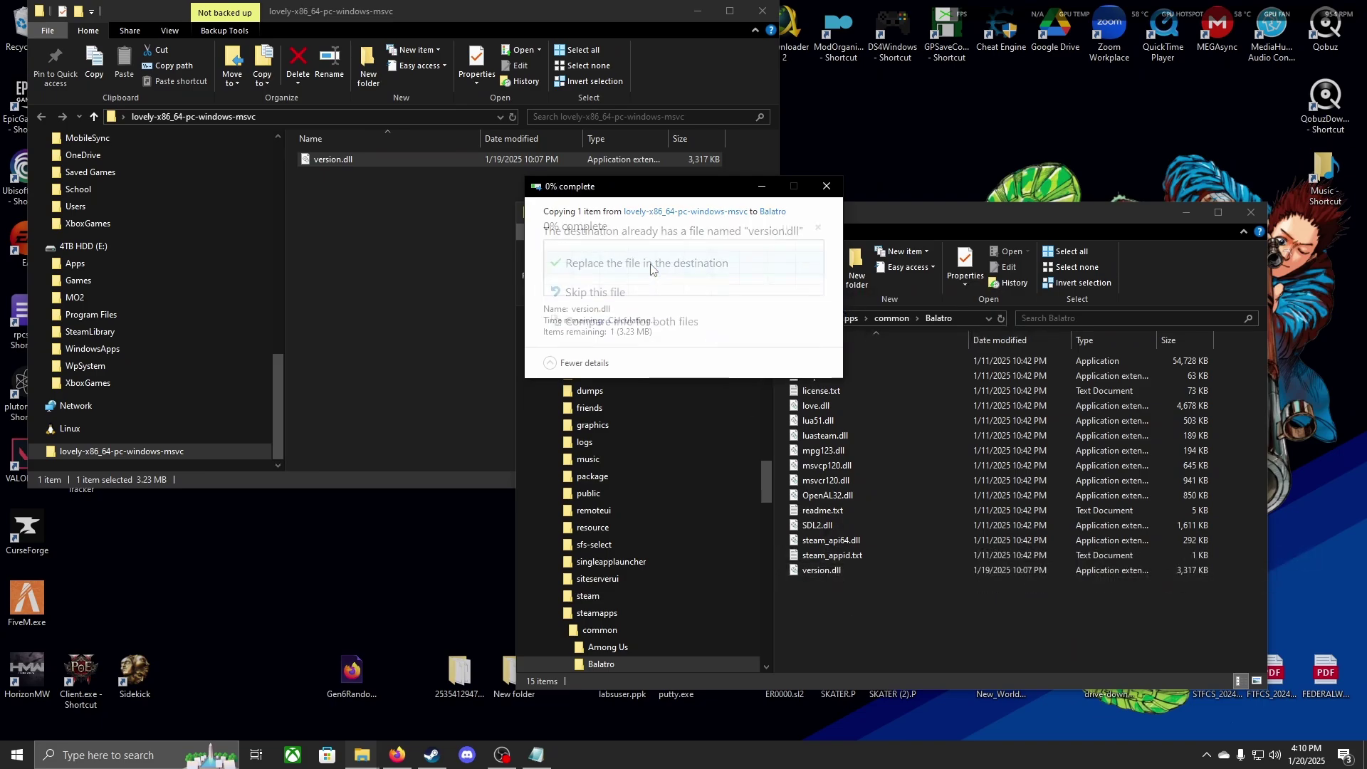
pyautogui.click(1251, 212)
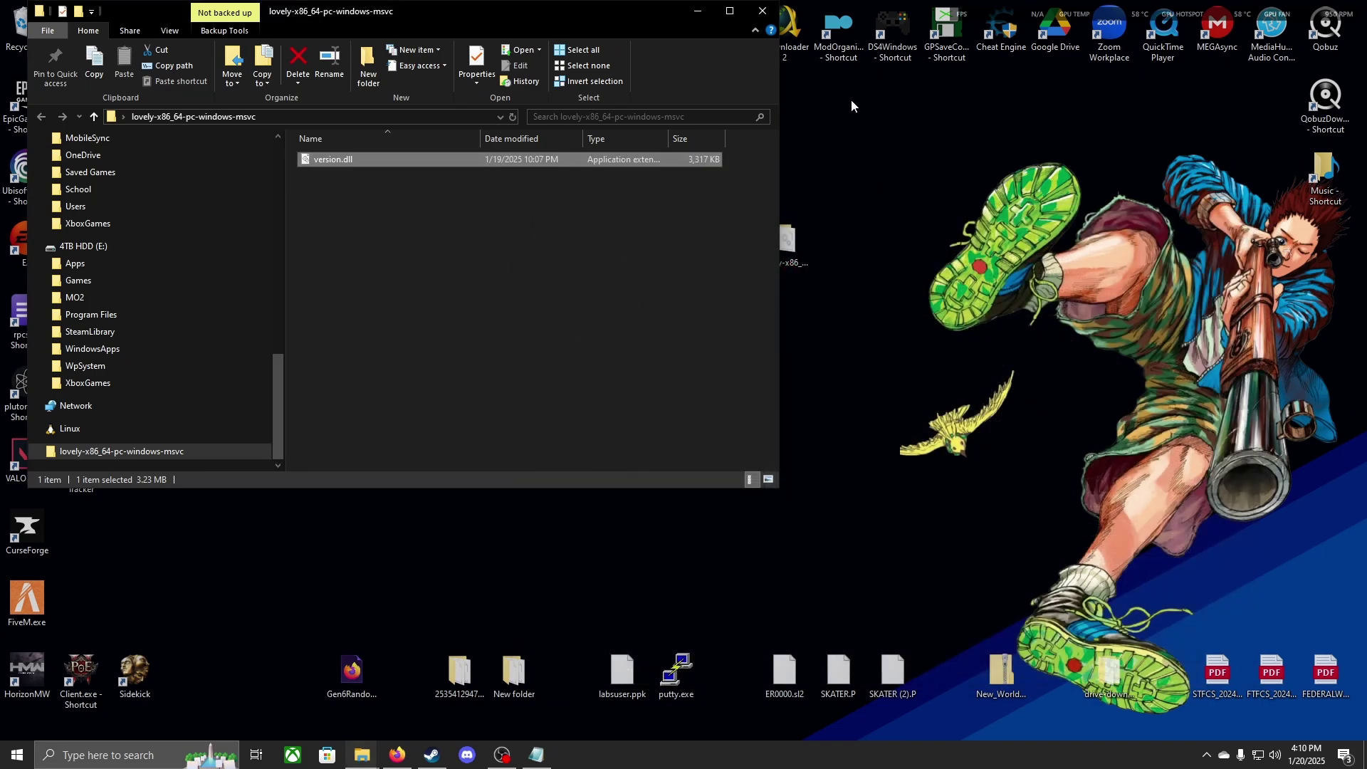
pyautogui.click(761, 13)
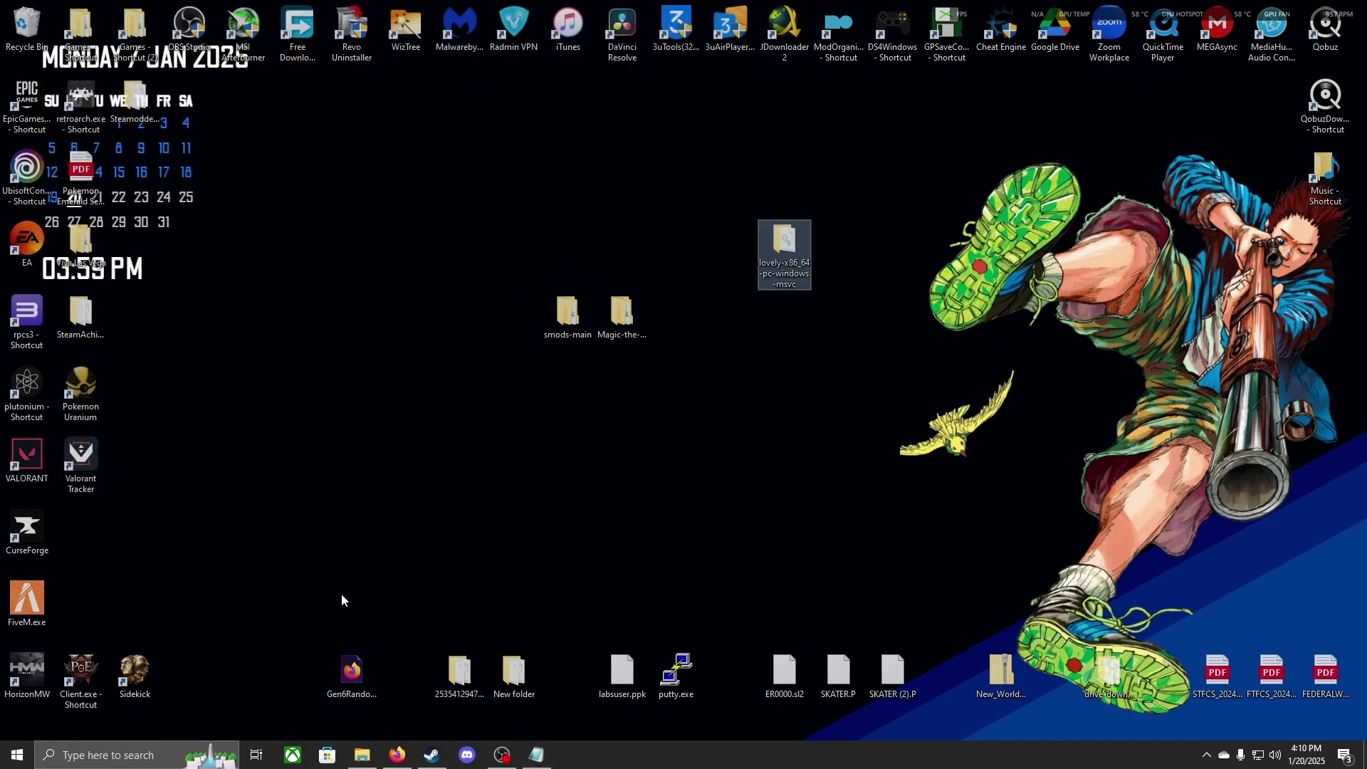
# - Search %appdata% from the taskbar and open the Roaming folder
pyautogui.click(216, 755)
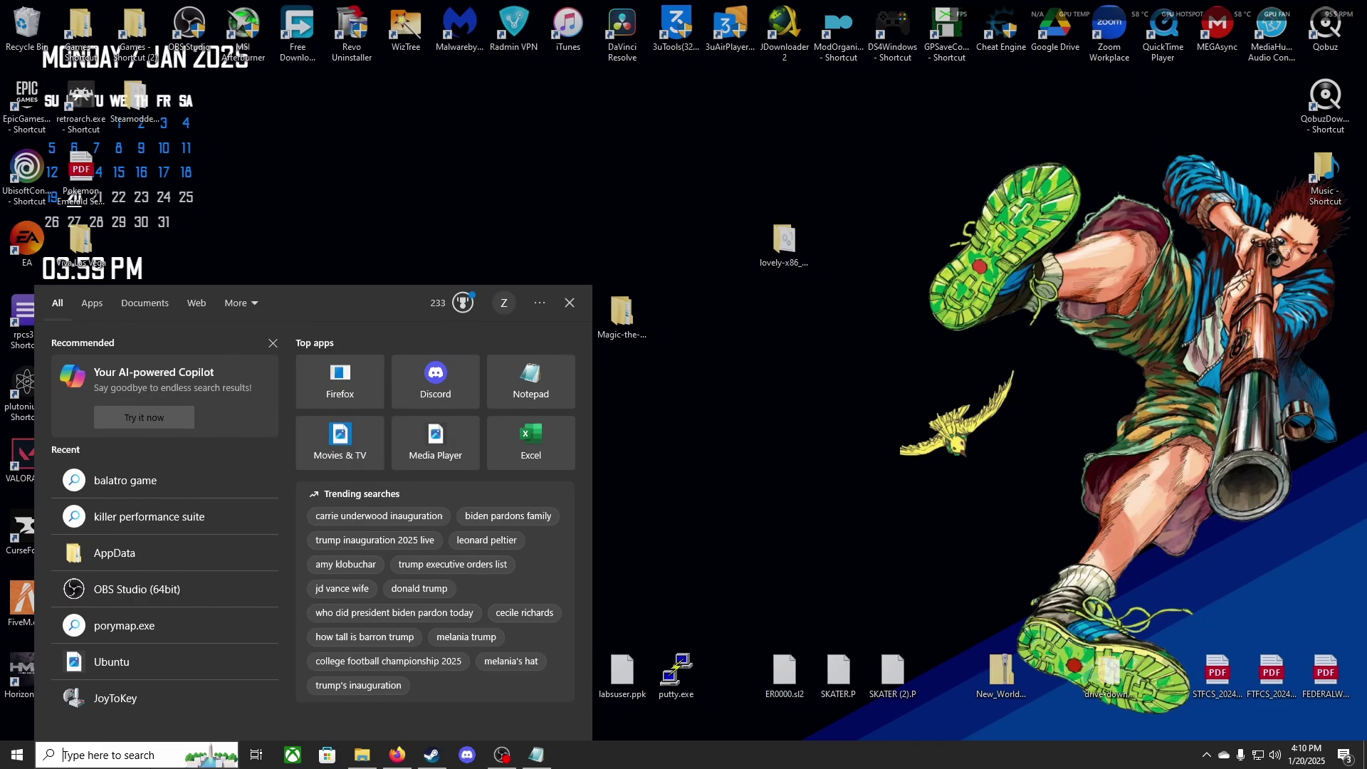
pyautogui.write('%ap')
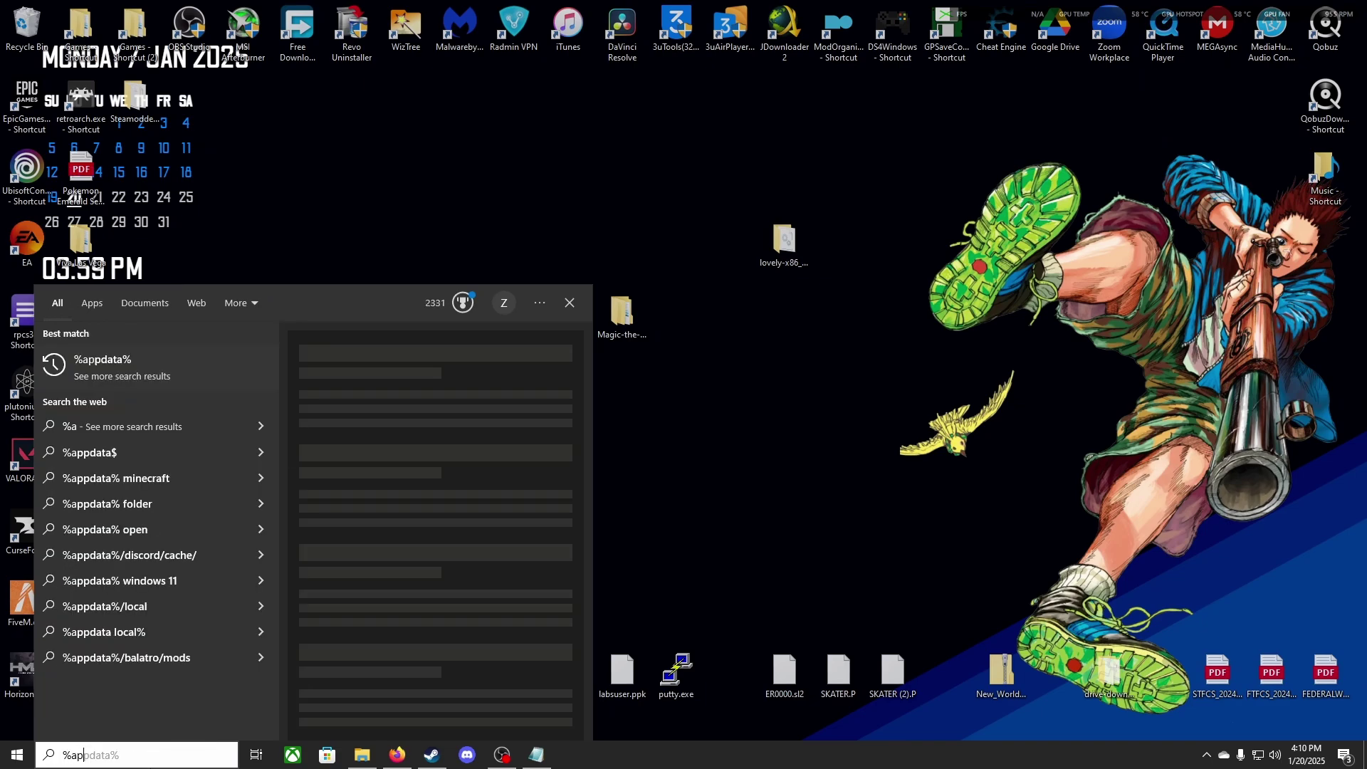
pyautogui.write('pdata%')
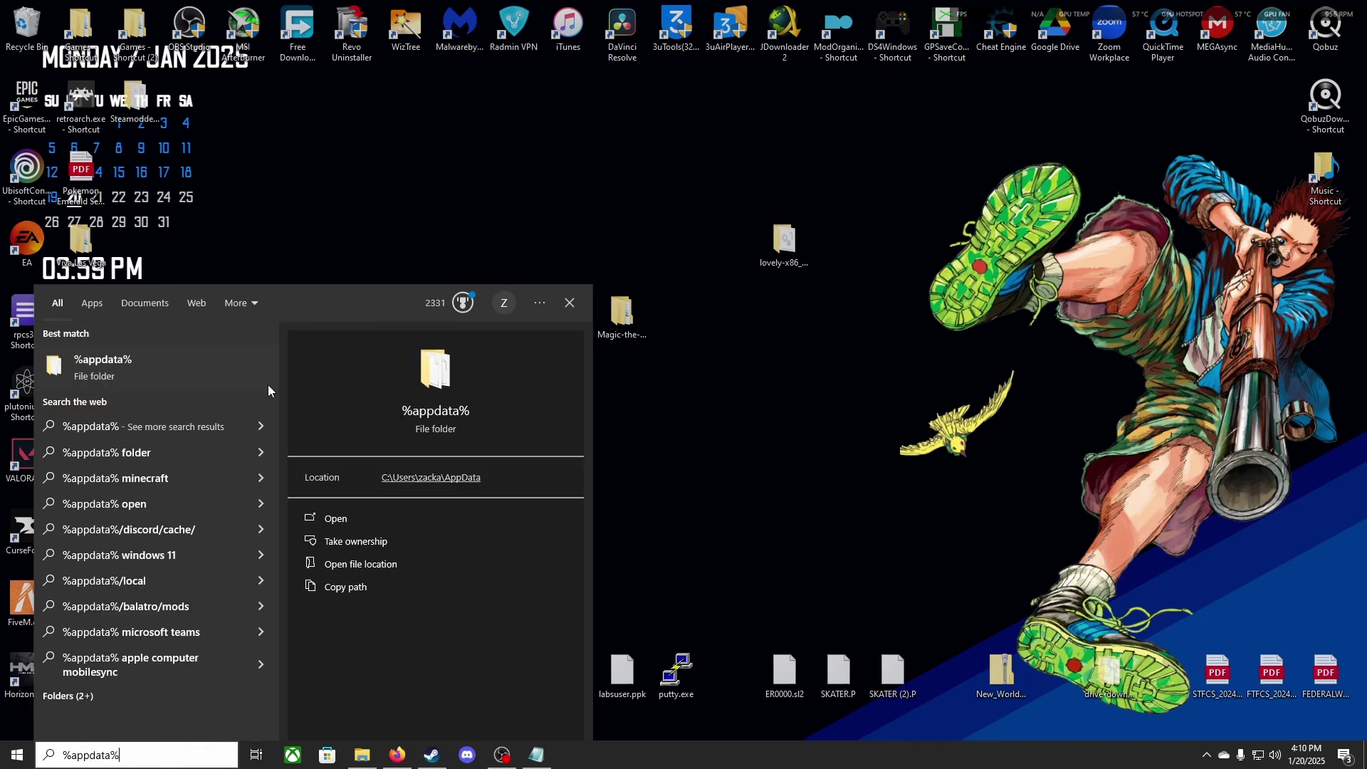
pyautogui.click(173, 374)
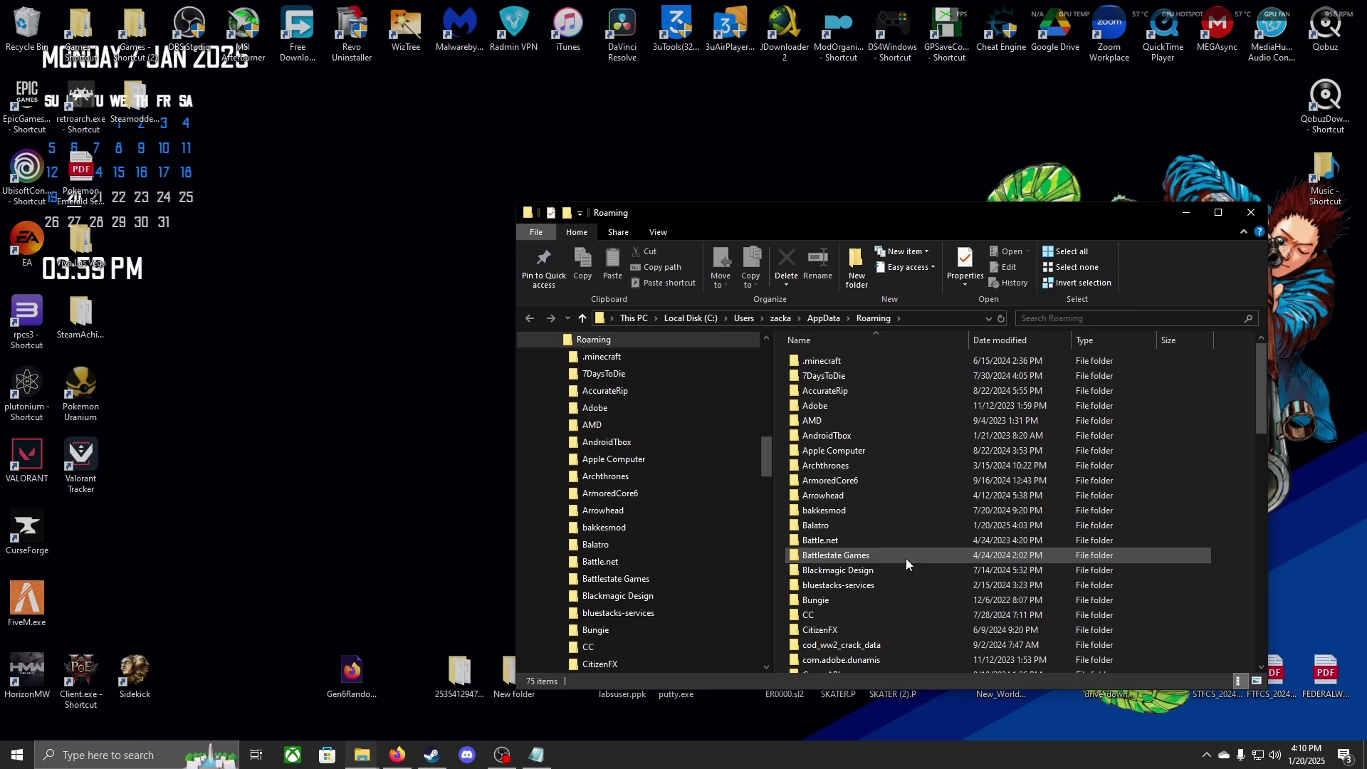
# - Open Roaming's Balatro folder and its Mods folder, cancelling a new-folder attempt
pyautogui.doubleClick(903, 525)
pyautogui.moveTo(829, 214); pyautogui.dragTo(908, 264)
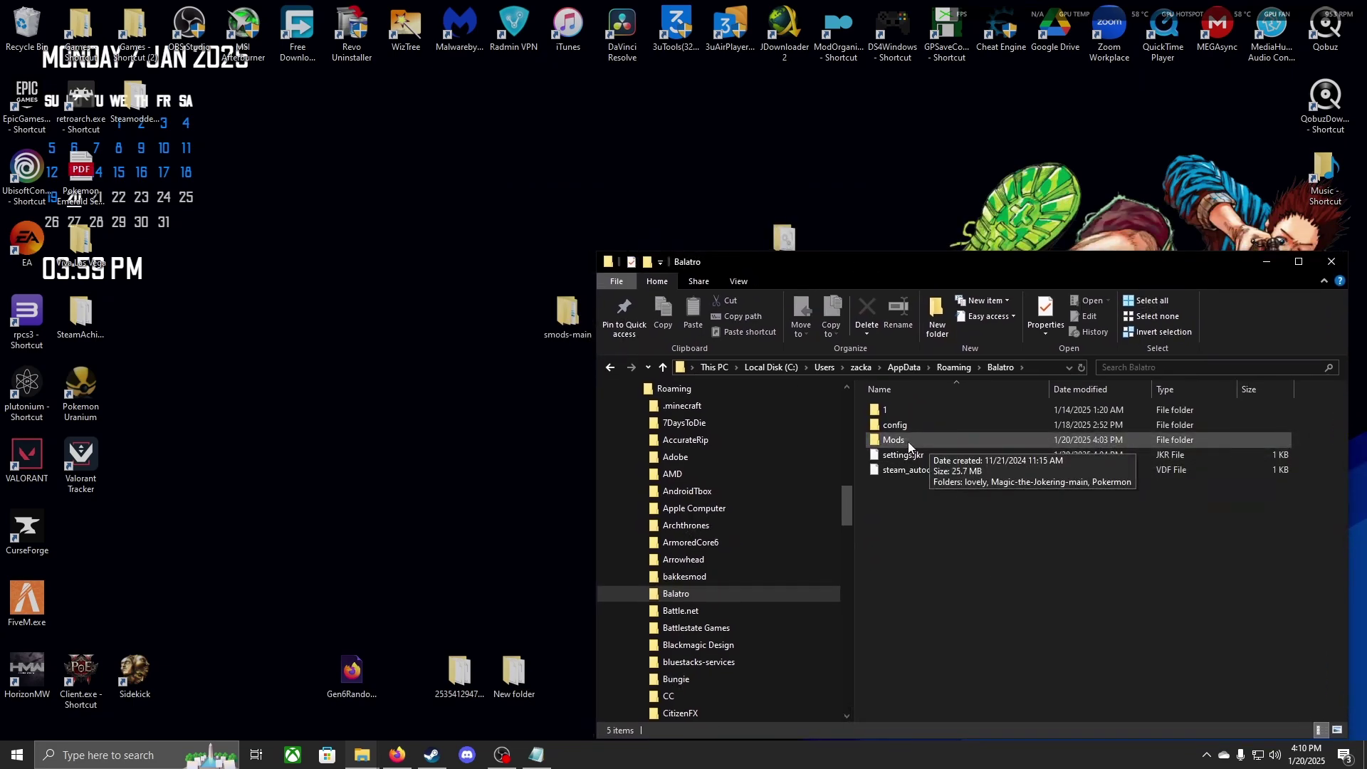
pyautogui.click(920, 441)
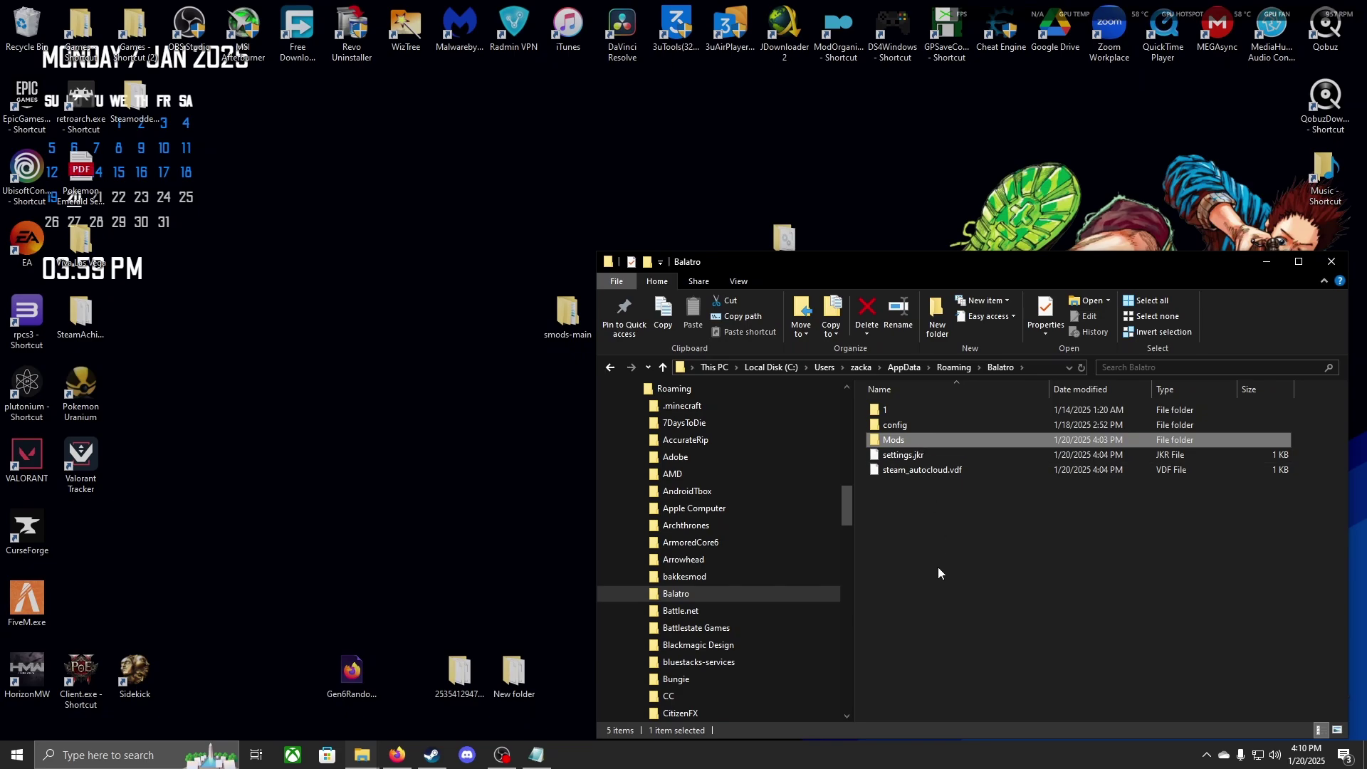
pyautogui.click(914, 543)
pyautogui.rightClick(903, 524)
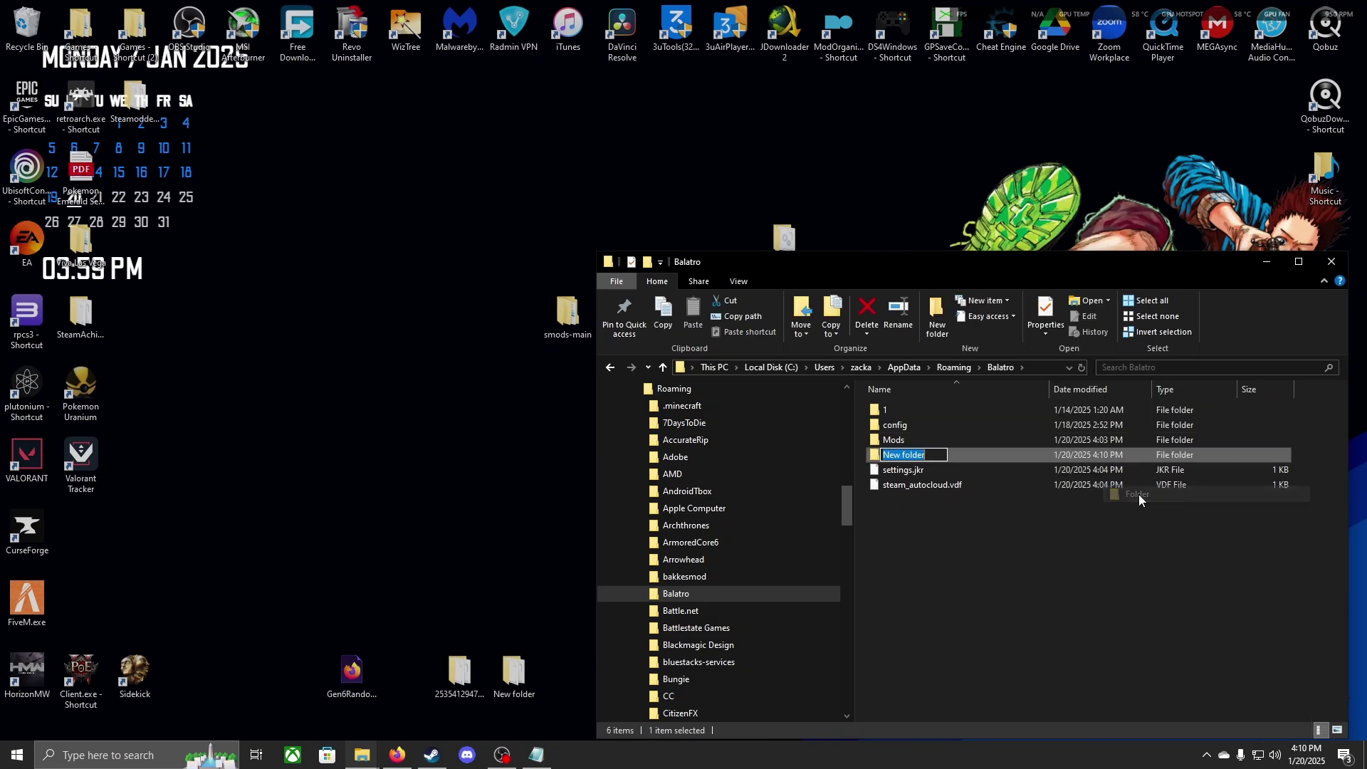
pyautogui.write('lovely')
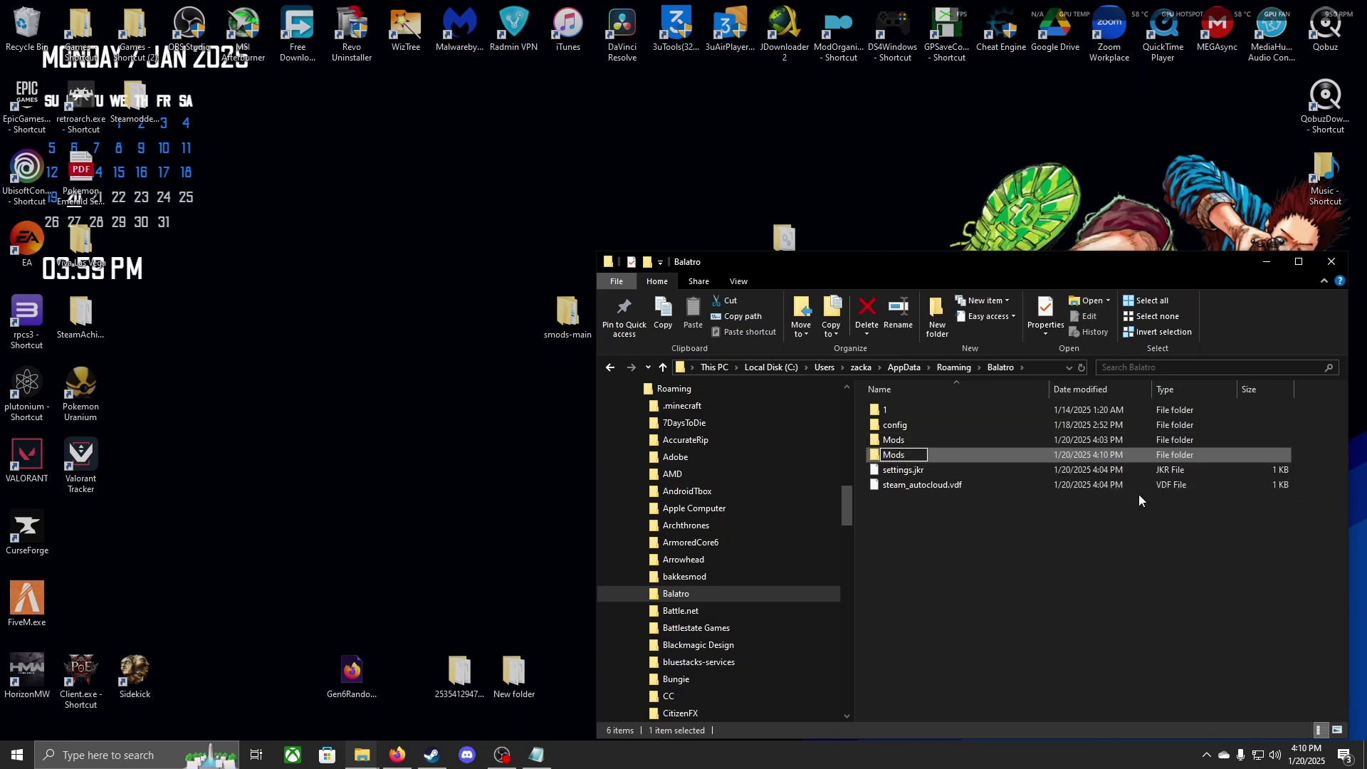
pyautogui.press('BackSpace')
pyautogui.press('BackSpace')
pyautogui.press('BackSpace')
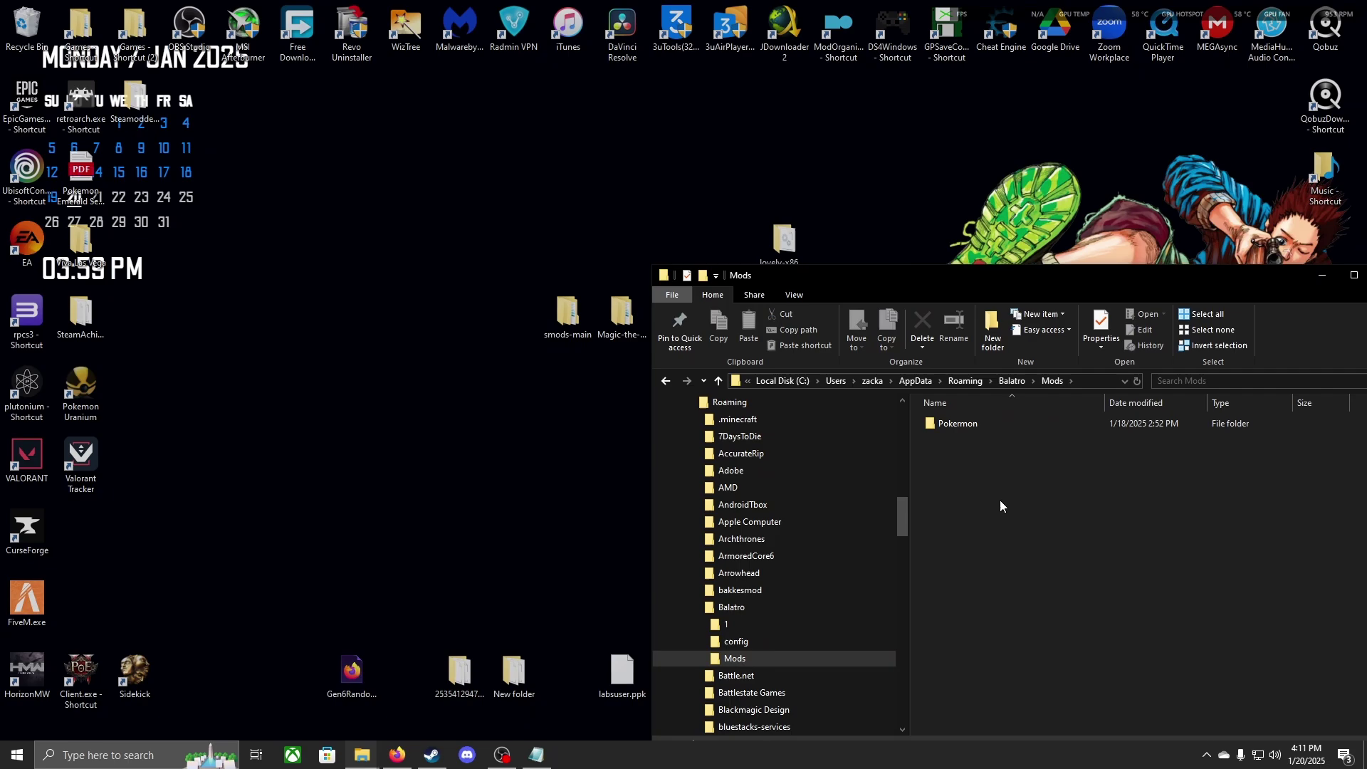
# - Move the inner Magic-the-Jokering-main folder from the desktop into Balatro's Mods folder
pyautogui.doubleClick(621, 330)
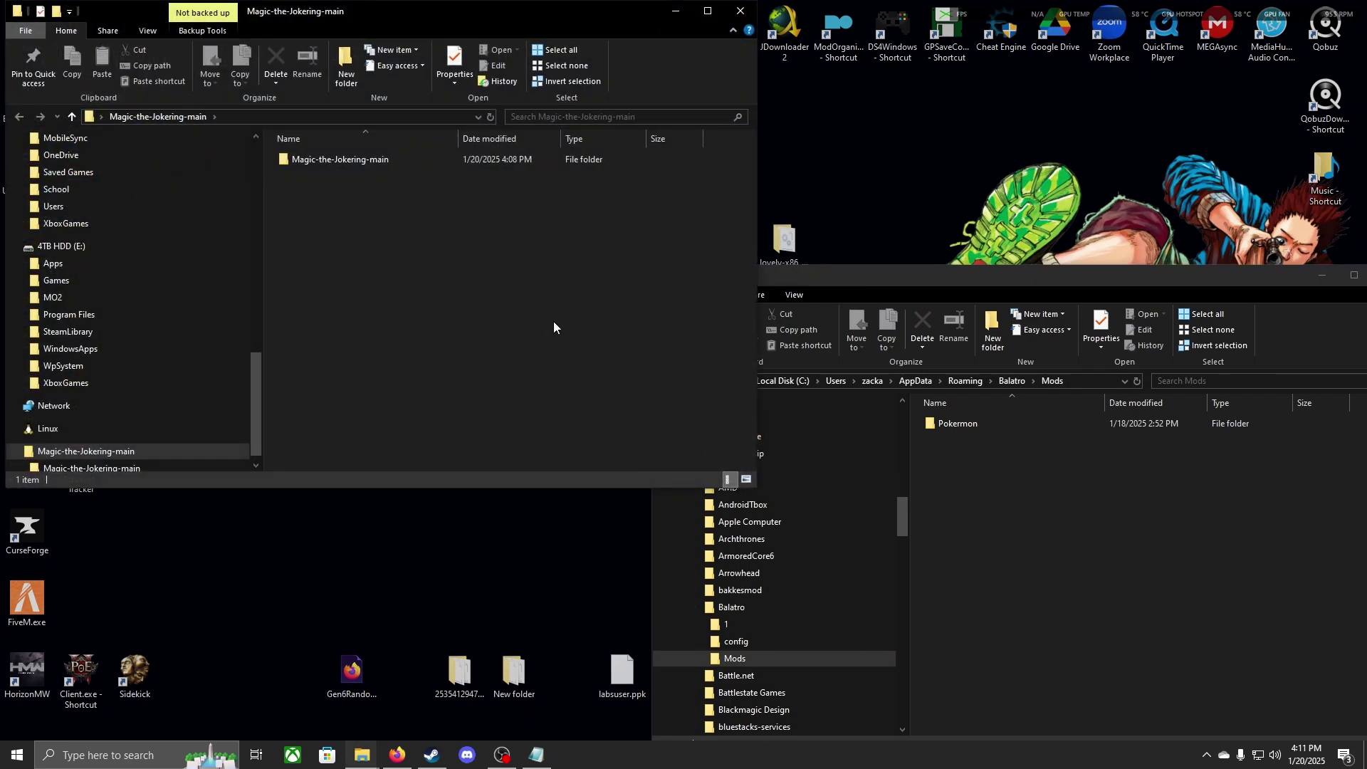
pyautogui.click(336, 165)
pyautogui.moveTo(1020, 522); pyautogui.dragTo(1018, 523)
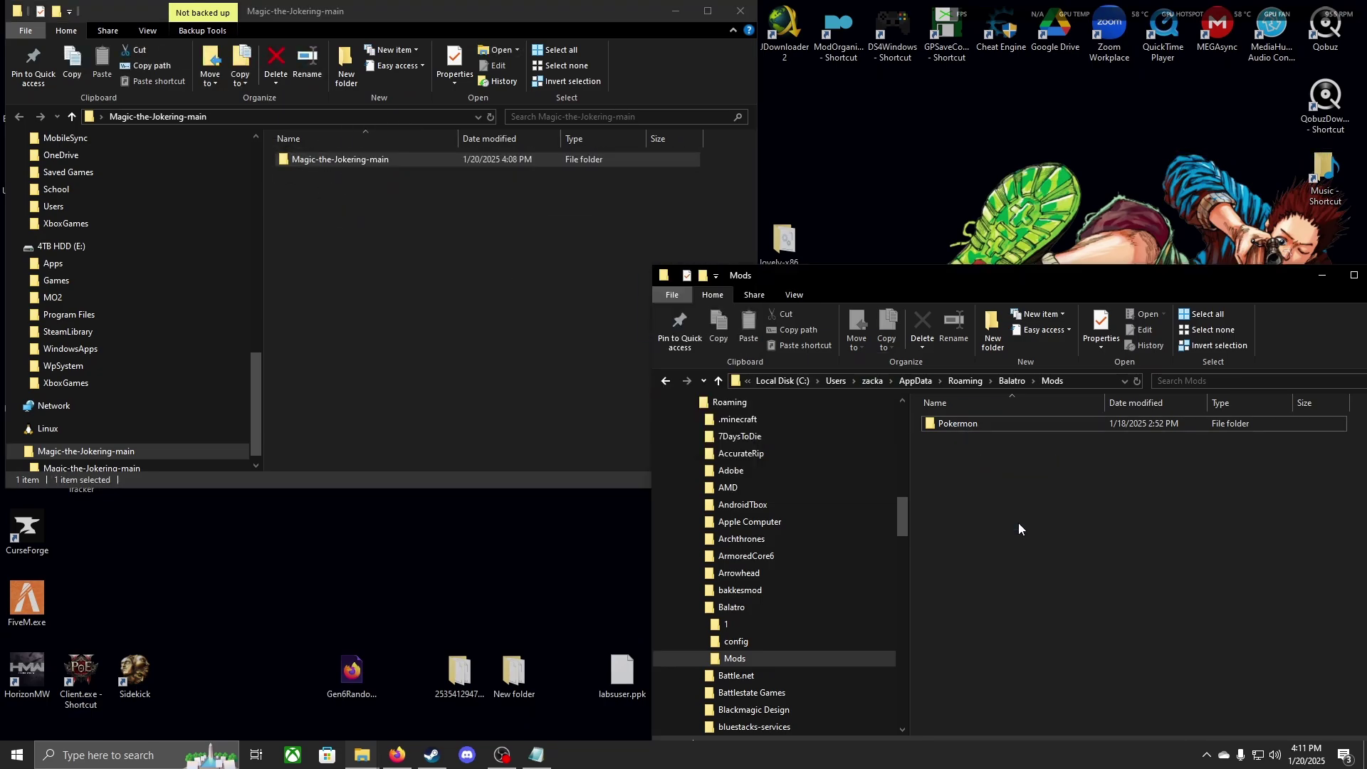
pyautogui.click(742, 13)
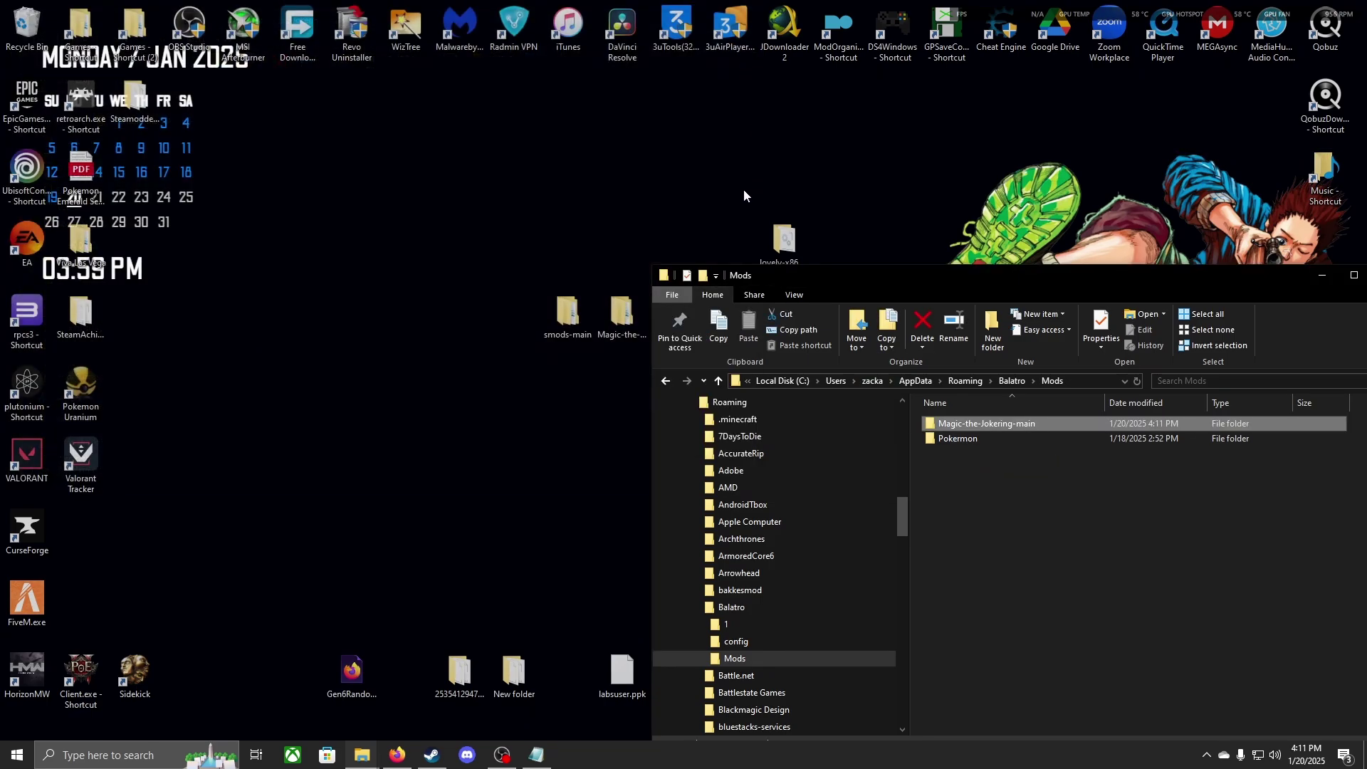
# - Move smods-main into the Mods folder beside Pokermon and close the Explorer windows
pyautogui.doubleClick(566, 320)
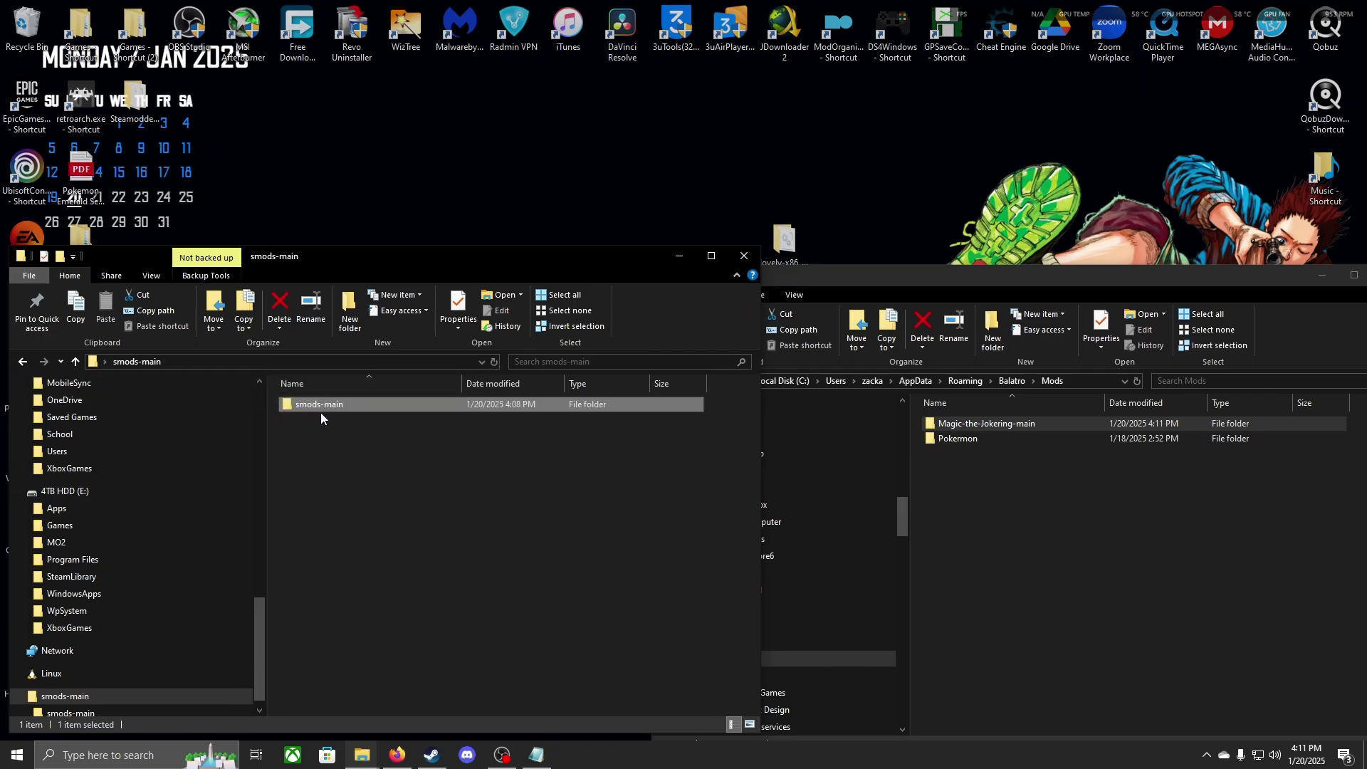
pyautogui.moveTo(320, 413); pyautogui.dragTo(1071, 561)
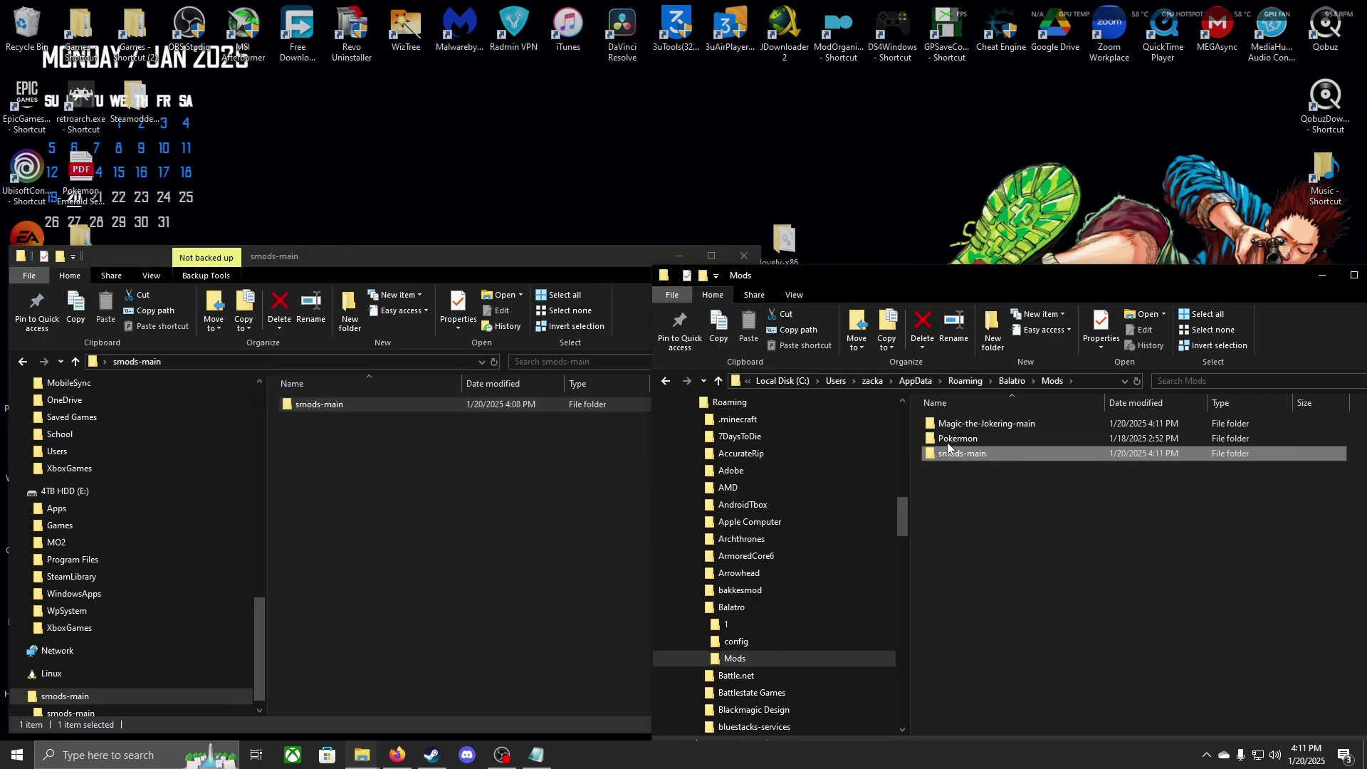
pyautogui.click(745, 256)
pyautogui.moveTo(1287, 271); pyautogui.dragTo(1139, 235)
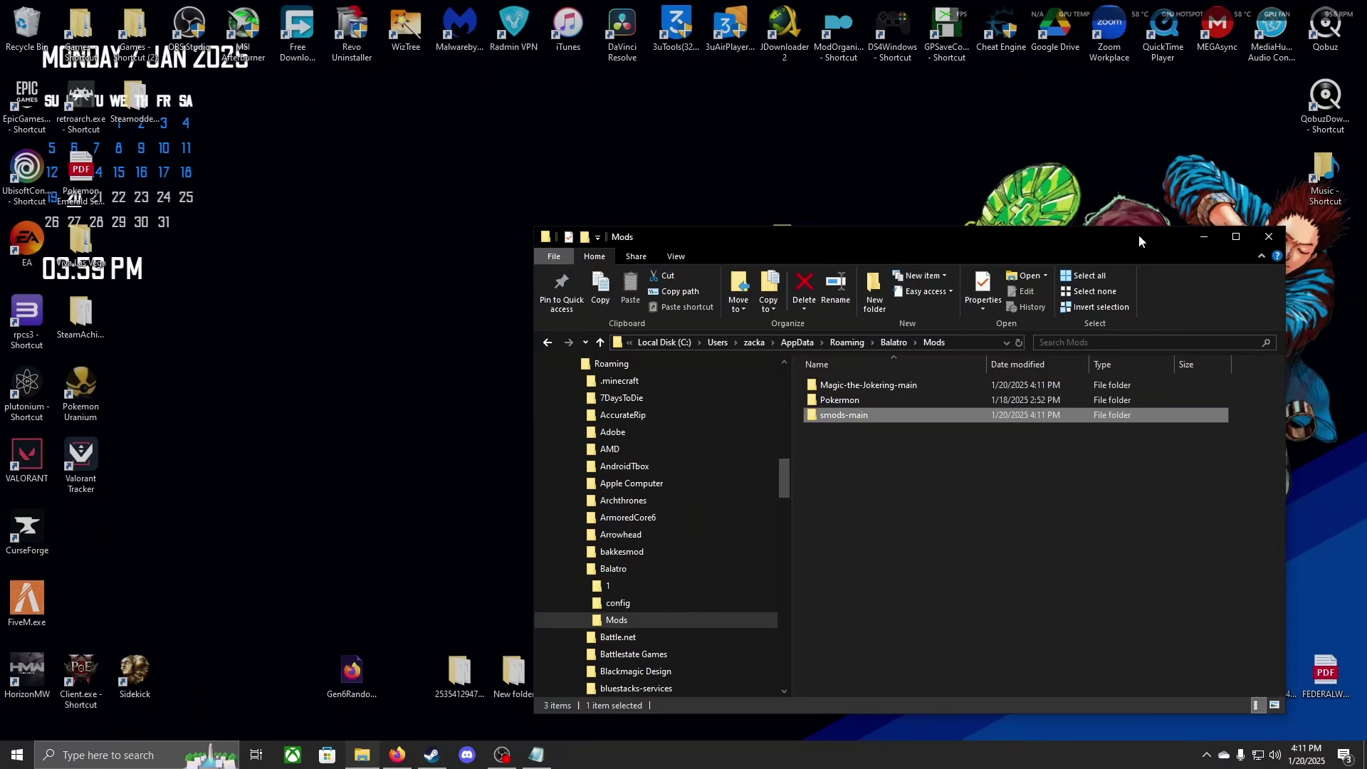
pyautogui.click(1269, 236)
# - Launch Balatro from its Steam library page with PLAY
pyautogui.click(430, 756)
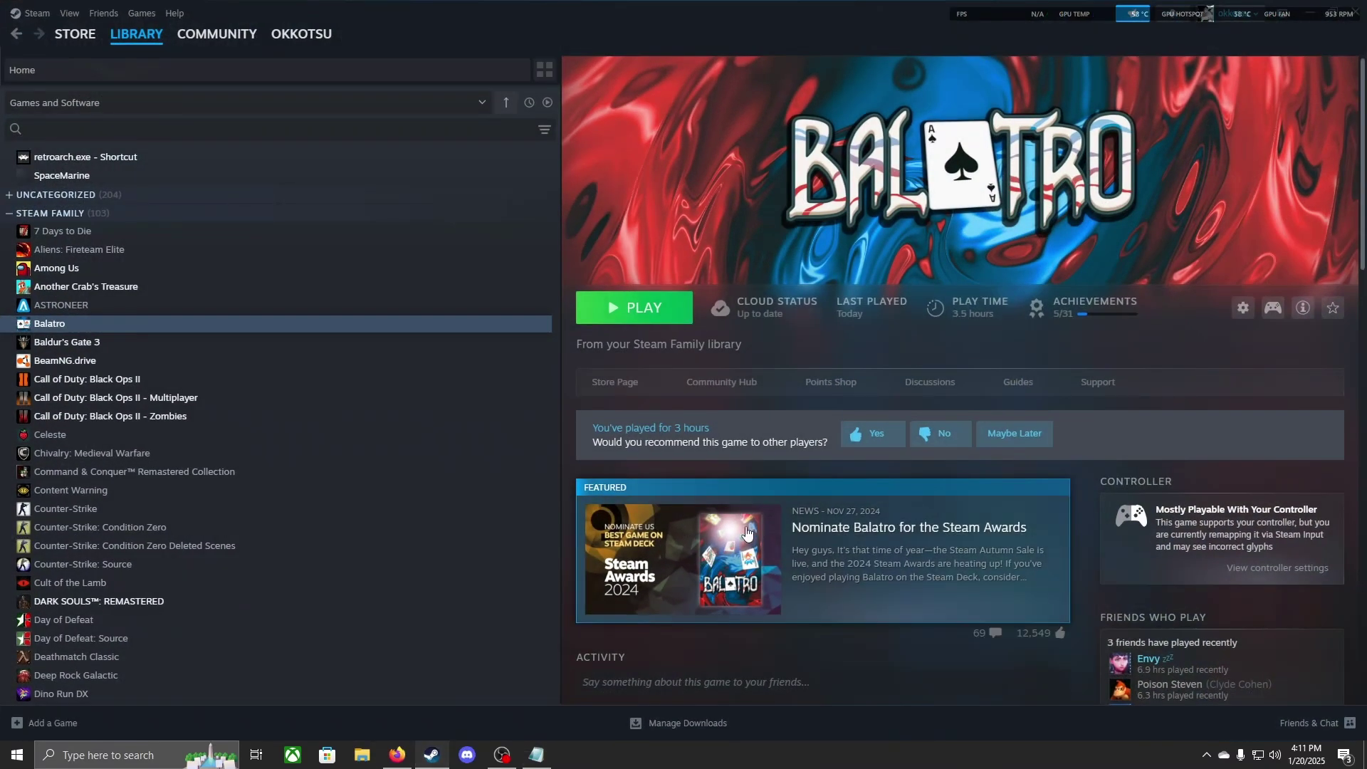
pyautogui.click(625, 312)
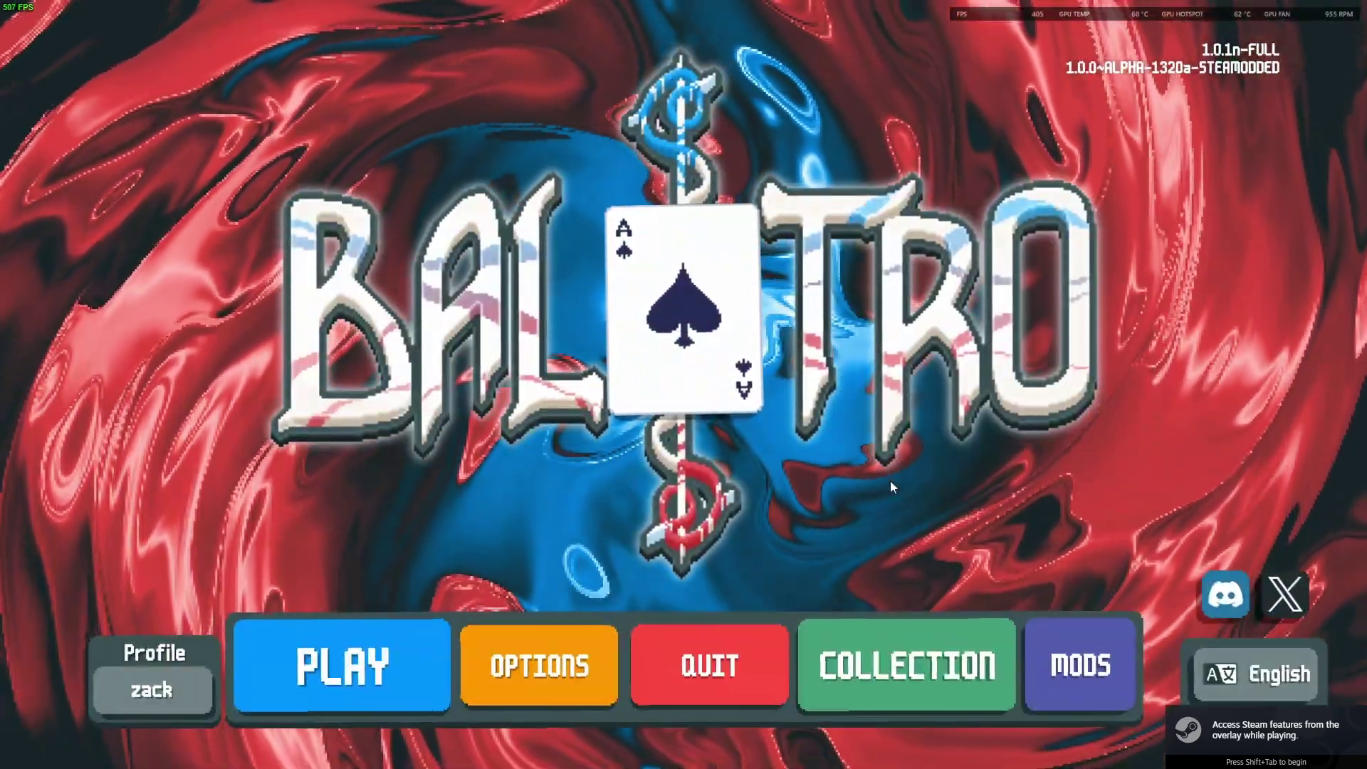
# - Show Magic: the Jokering's details from the Mods list, browsing its Clovers config and additions
pyautogui.click(1118, 670)
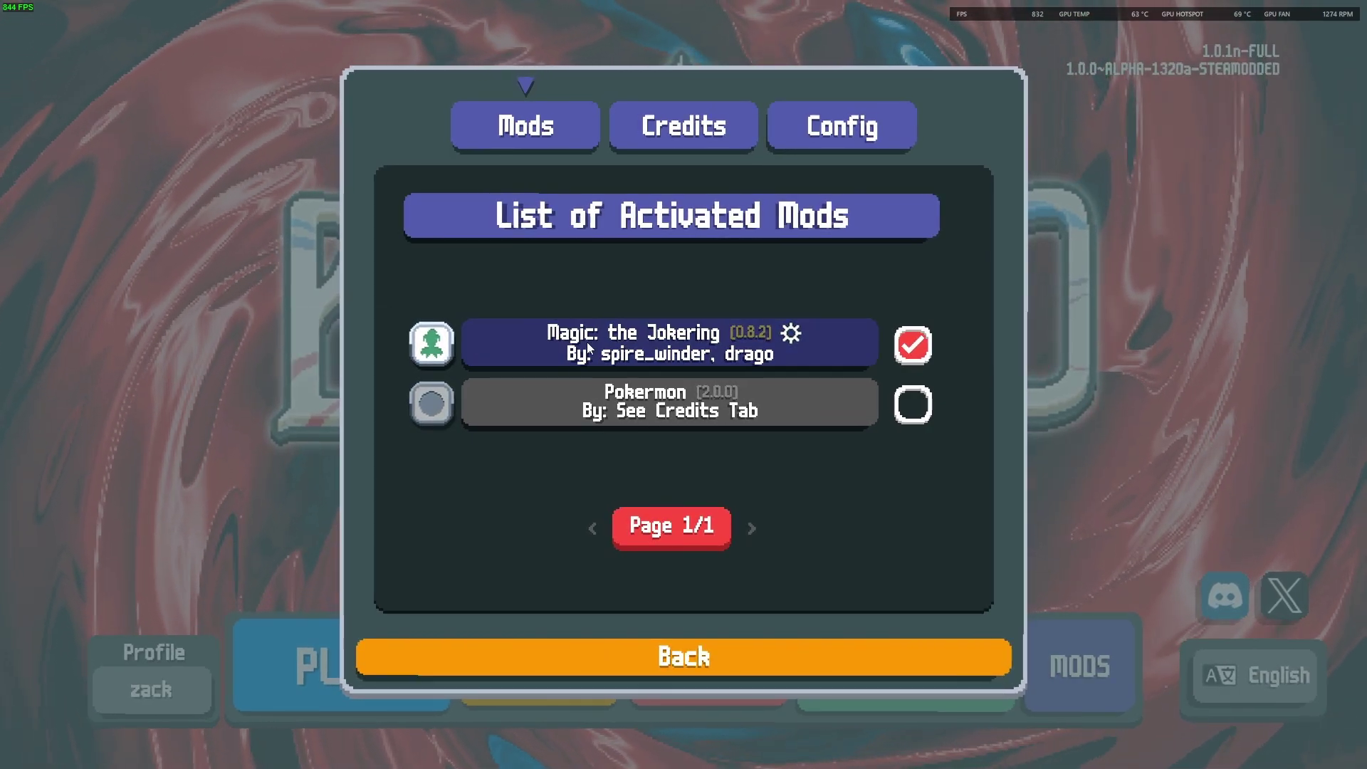
pyautogui.click(521, 336)
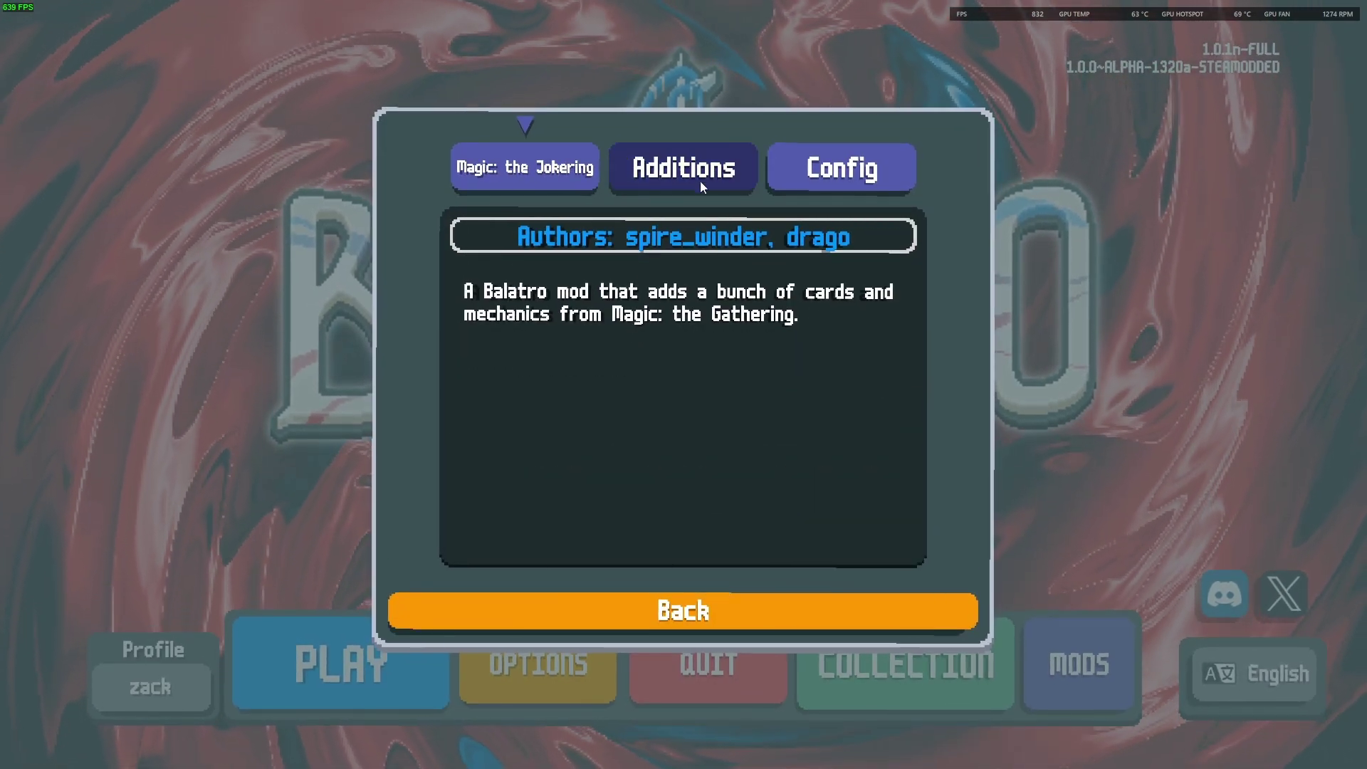
pyautogui.click(833, 173)
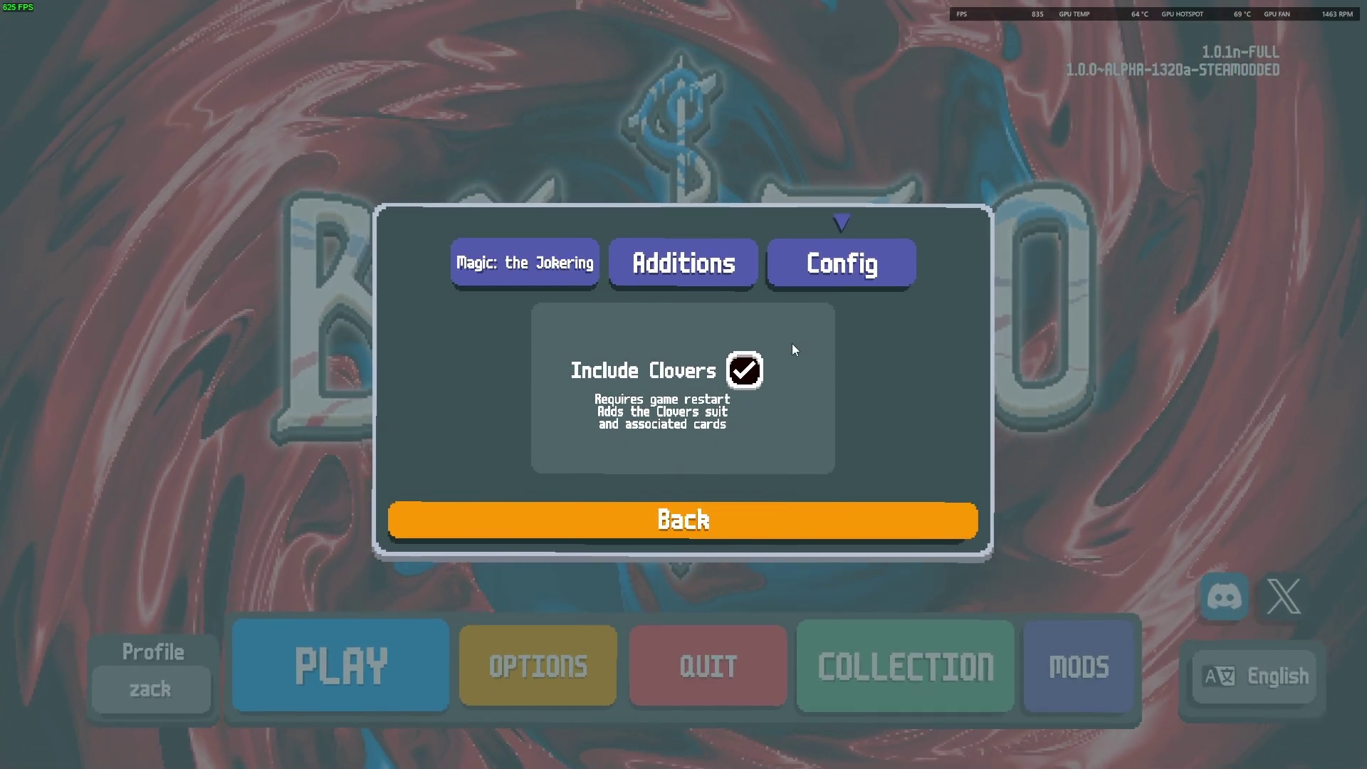
pyautogui.click(668, 275)
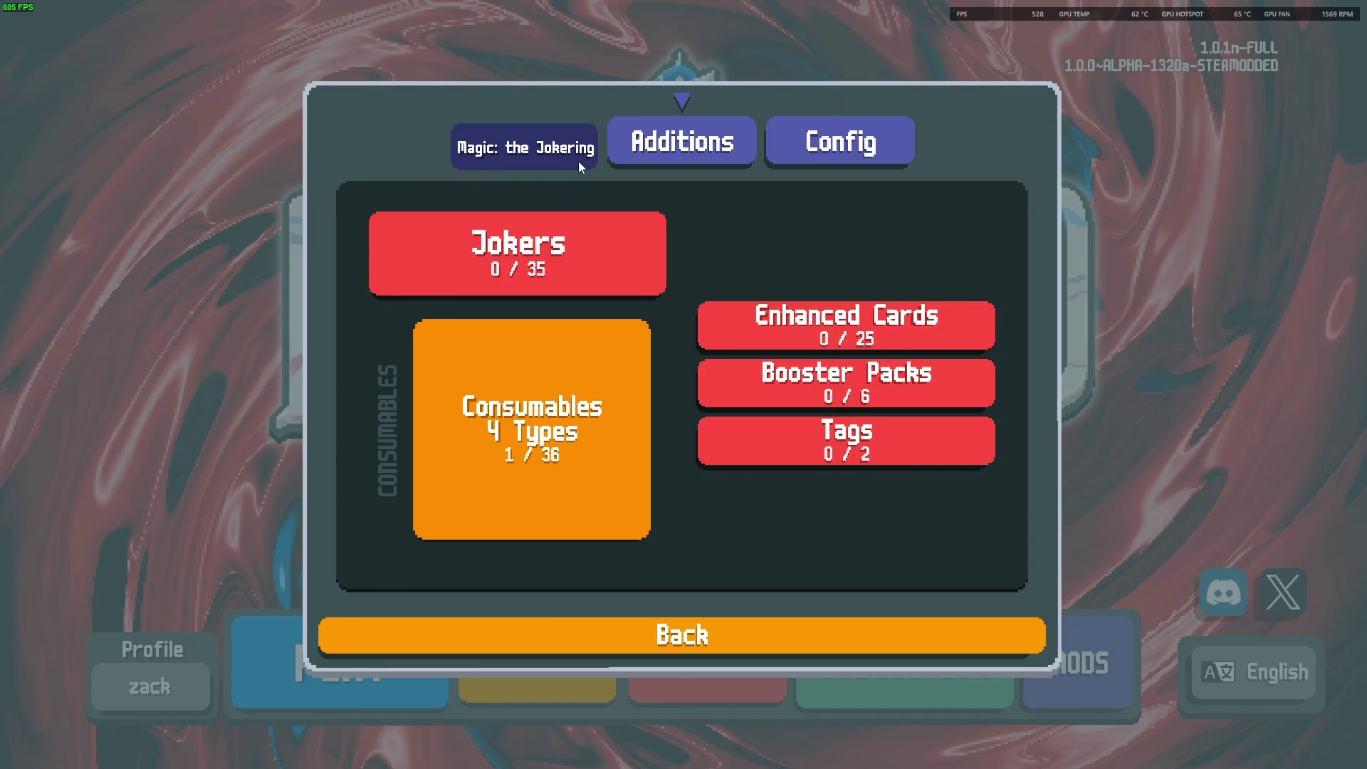
pyautogui.click(579, 160)
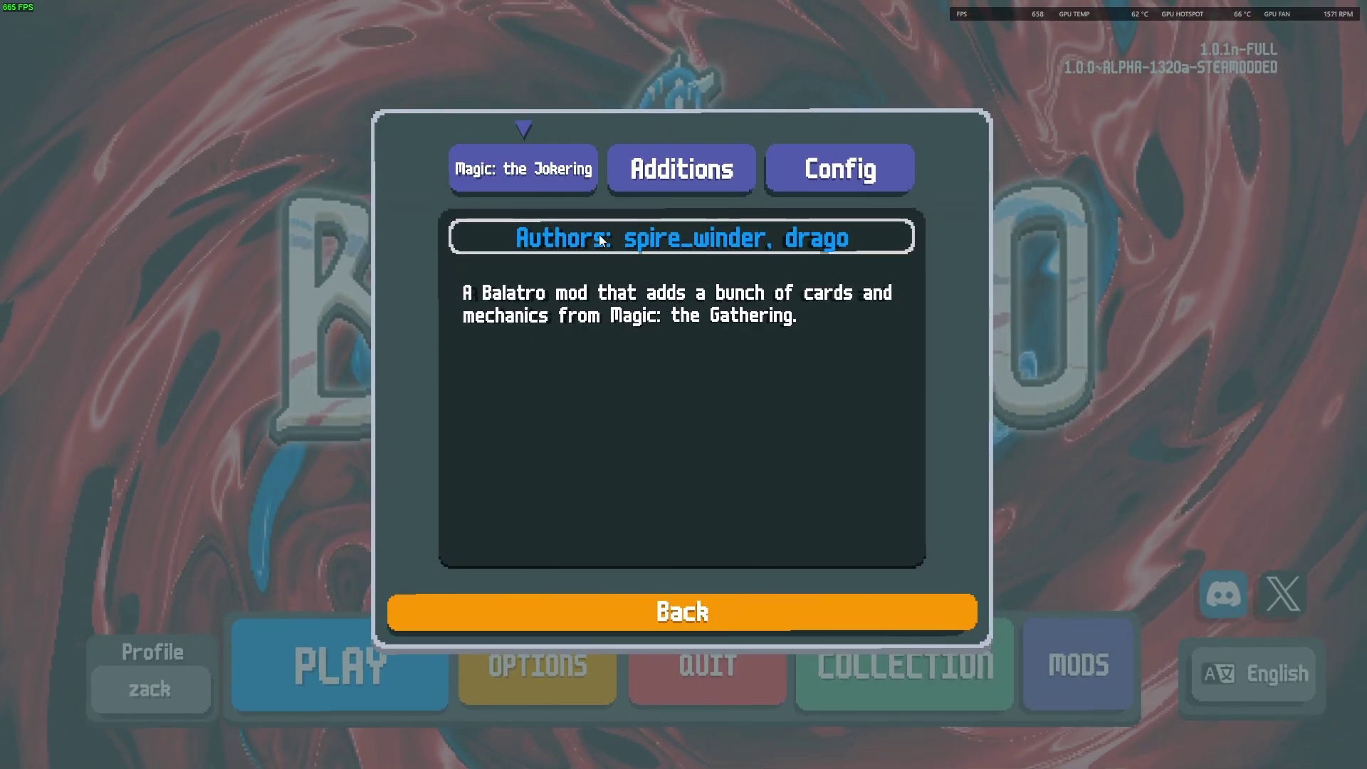